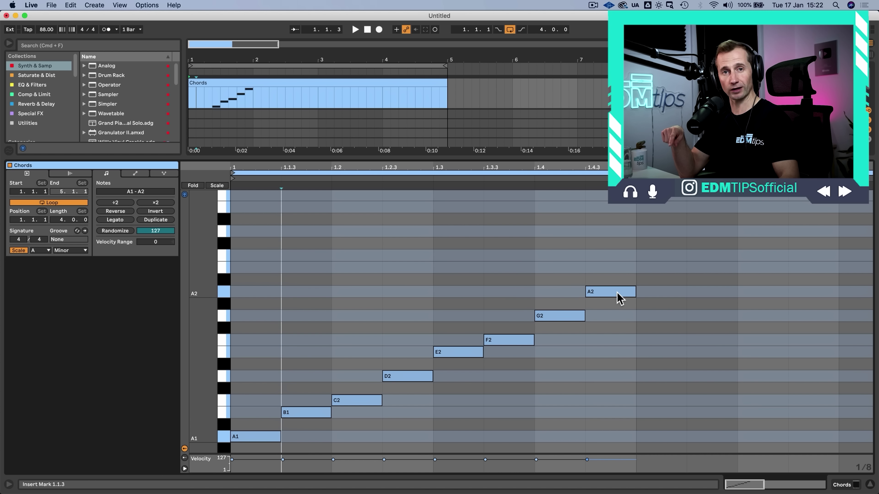
Step: Limit the piano roll to scale notes and add C2 and E2 notes above the first A1 note
click(217, 185)
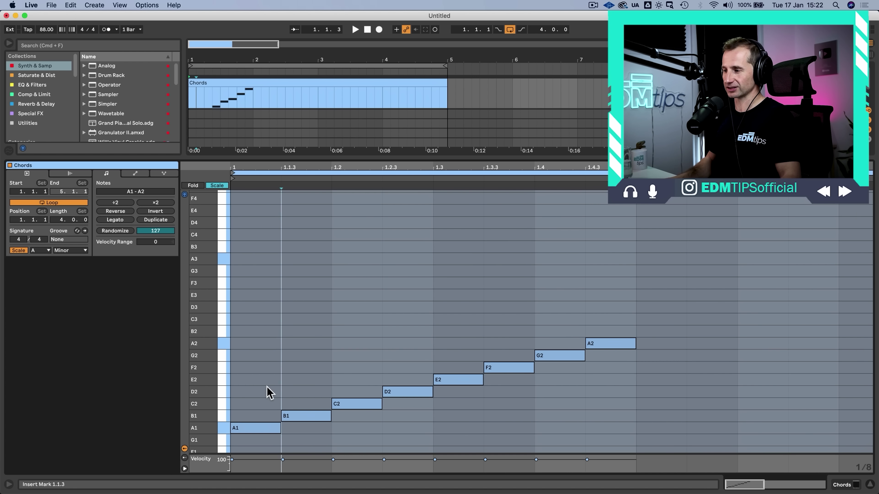
key(space)
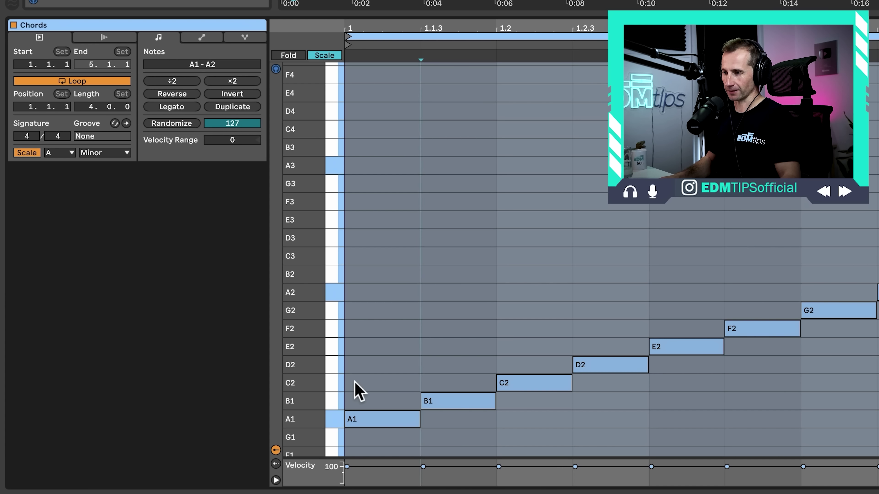
drag(238, 402, 279, 405)
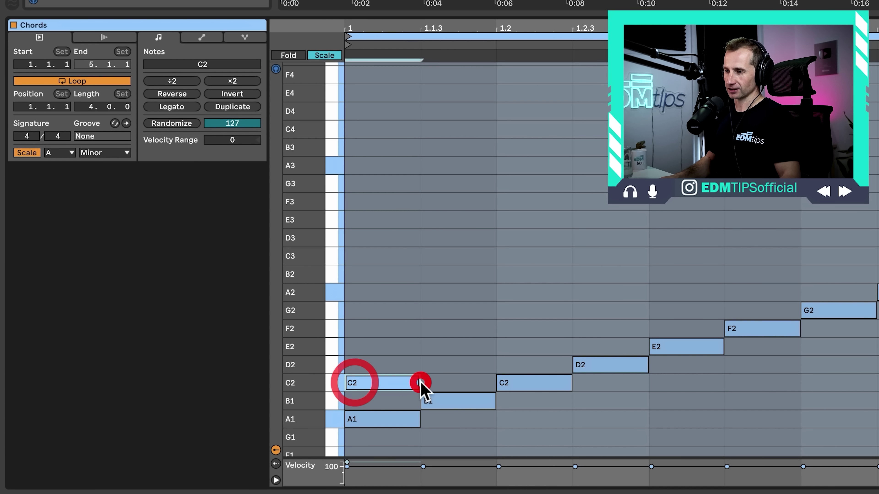
click(351, 346)
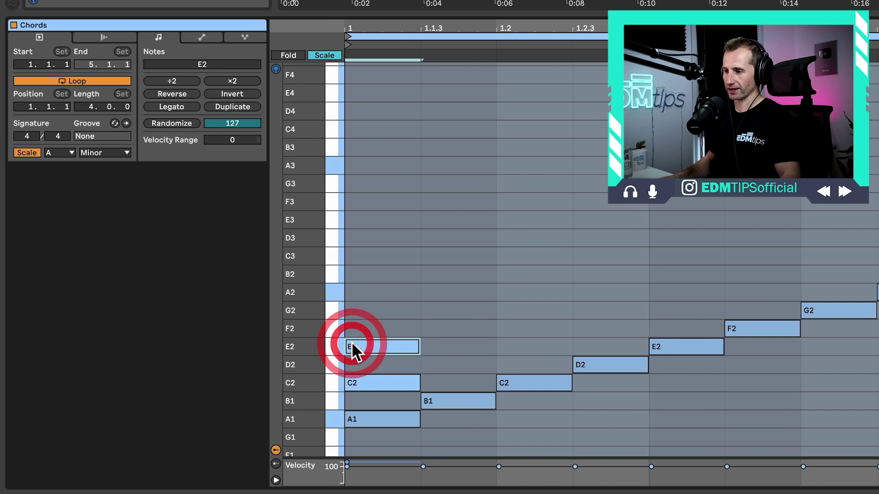
Step: Audition the first chord's A1, C2 and E2 notes individually and in combination
click(370, 420)
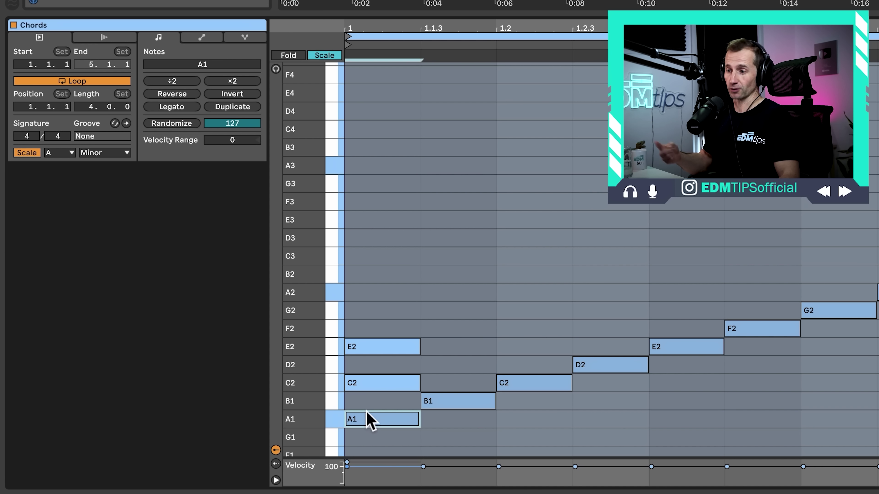
click(372, 384)
shift+click(380, 341)
drag(381, 341, 381, 338)
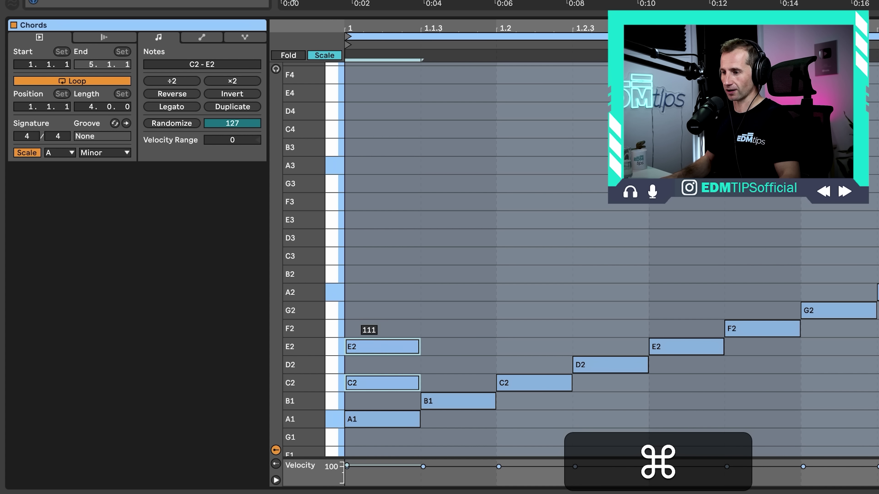
click(372, 382)
click(377, 346)
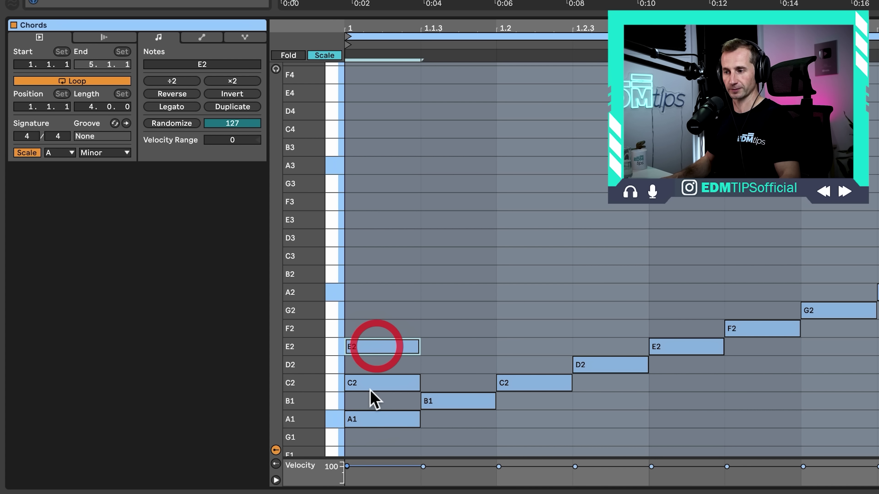
click(369, 420)
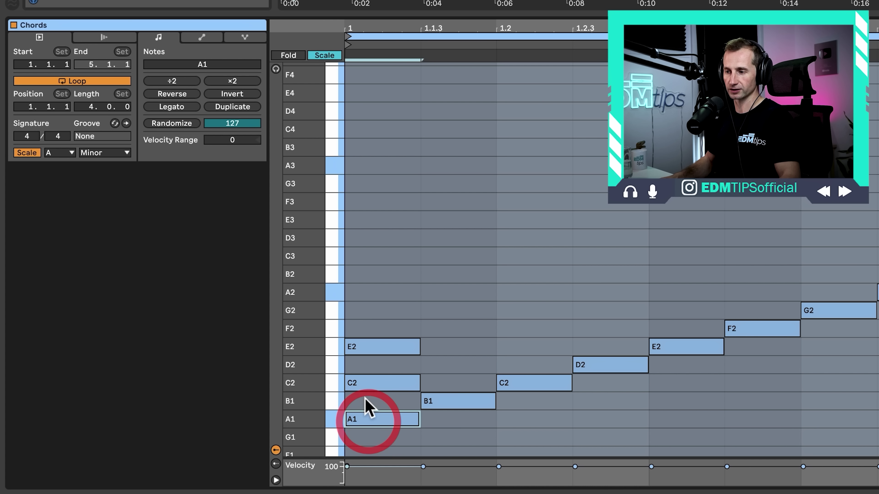
shift+click(379, 382)
shift+click(379, 347)
click(380, 348)
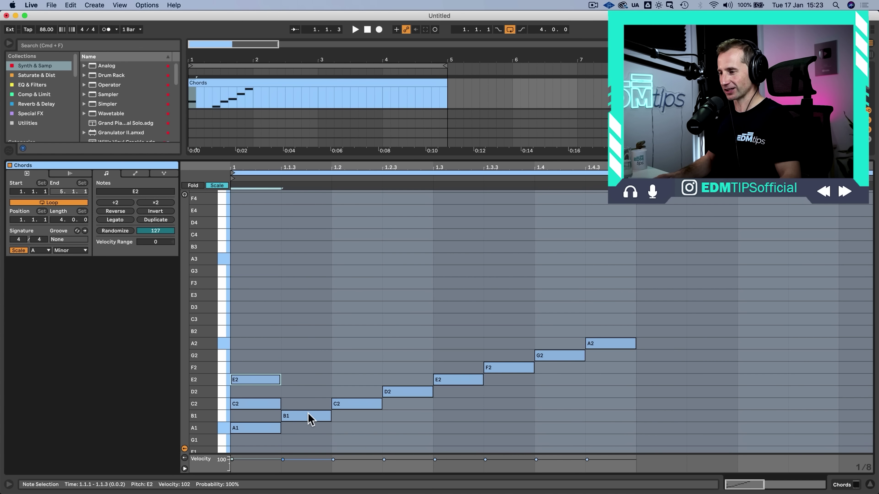
Step: Copy the B1, C2 and D2 notes upward to build the triads B1-D2-F2, C2-E2-G2 and D2-F2-A2
drag(310, 419, 310, 390)
drag(309, 390, 310, 374)
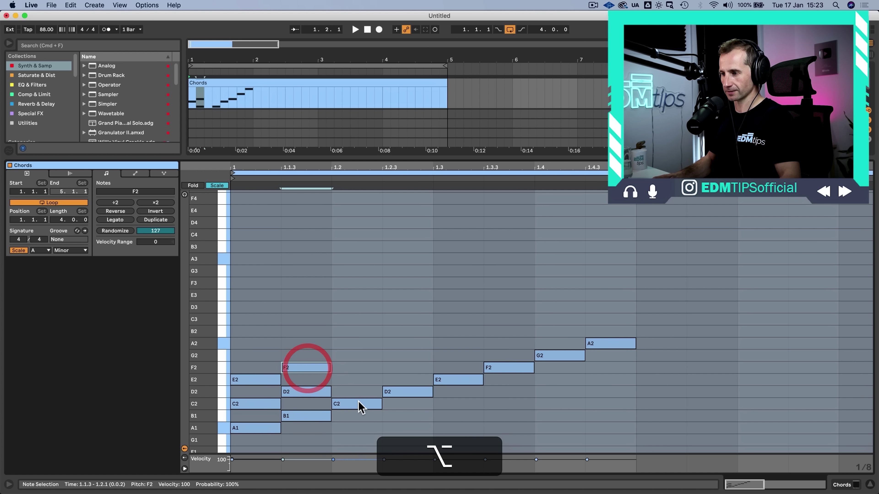
drag(363, 404, 360, 365)
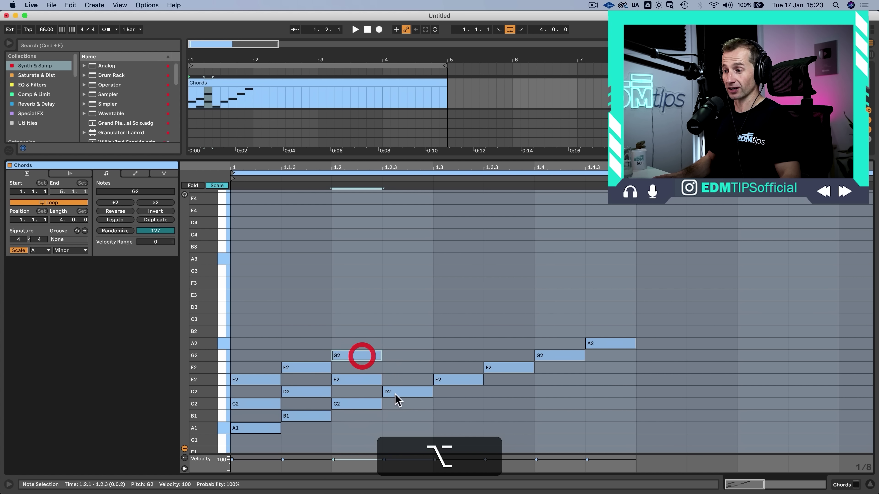
drag(402, 394, 409, 367)
drag(408, 367, 408, 343)
Step: Copy the E2, F2, G2 and A2 notes upward to build the triads E2-G2-B2, F2-A2-C3, G2-B2-D3 and A2-C3-E3
drag(462, 379, 464, 329)
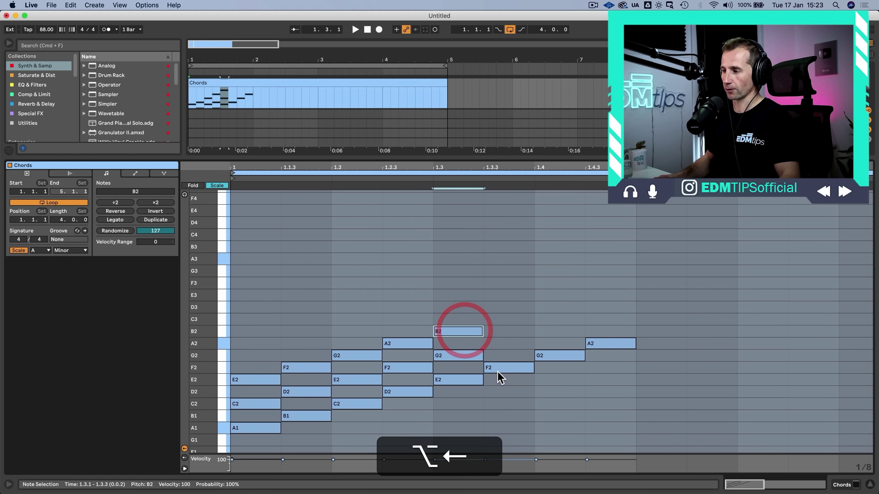
click(501, 367)
drag(500, 368, 505, 319)
drag(552, 358, 551, 309)
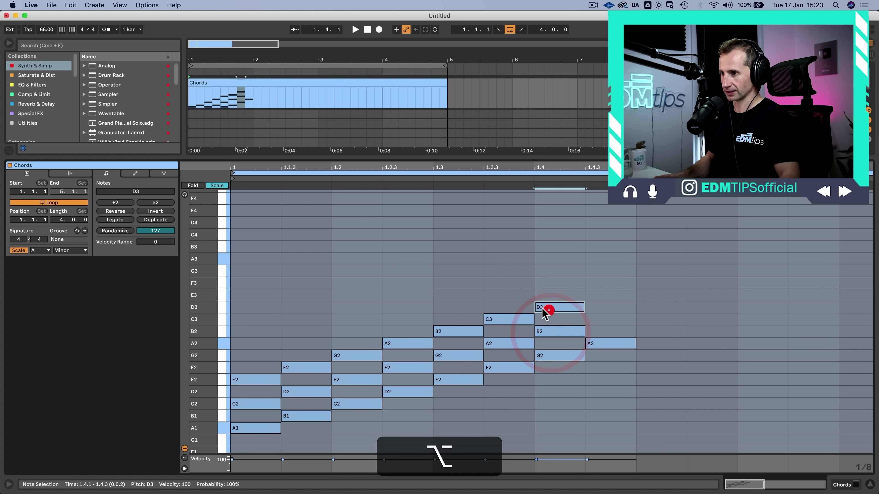
drag(601, 347, 602, 292)
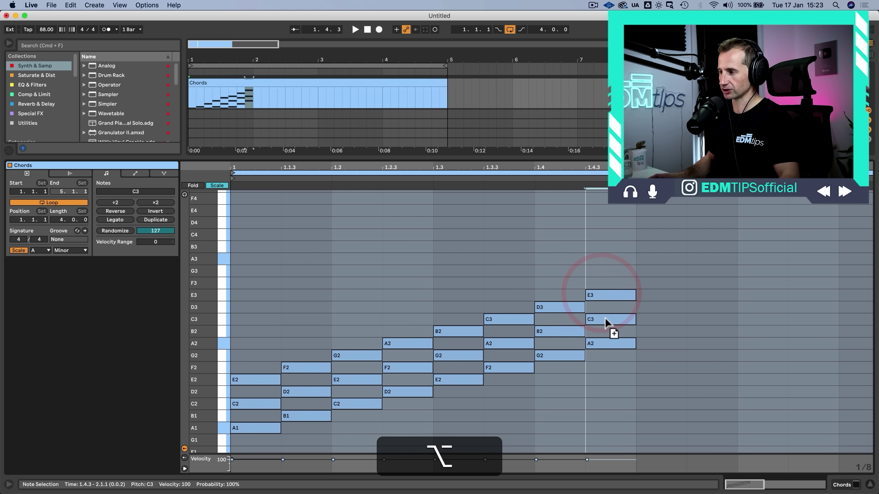
click(605, 319)
Step: Play the chord sequence, stop playback, and return the insert marker to the start of the clip
click(226, 308)
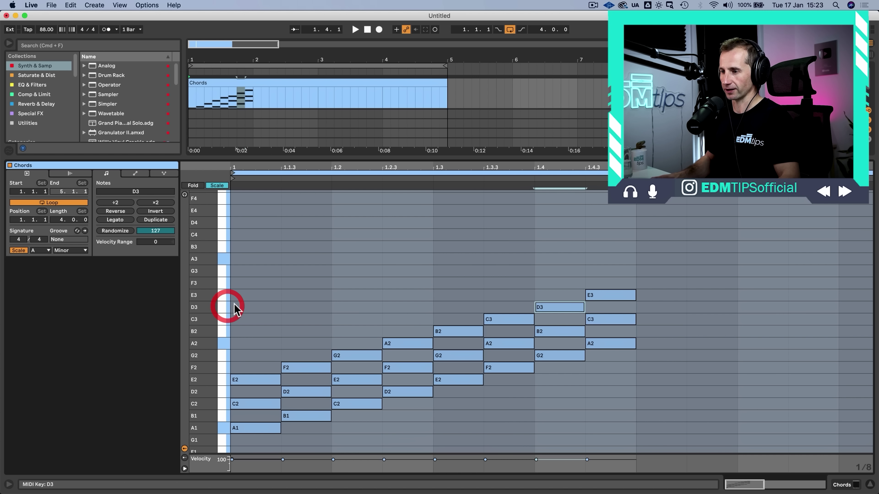
key(space)
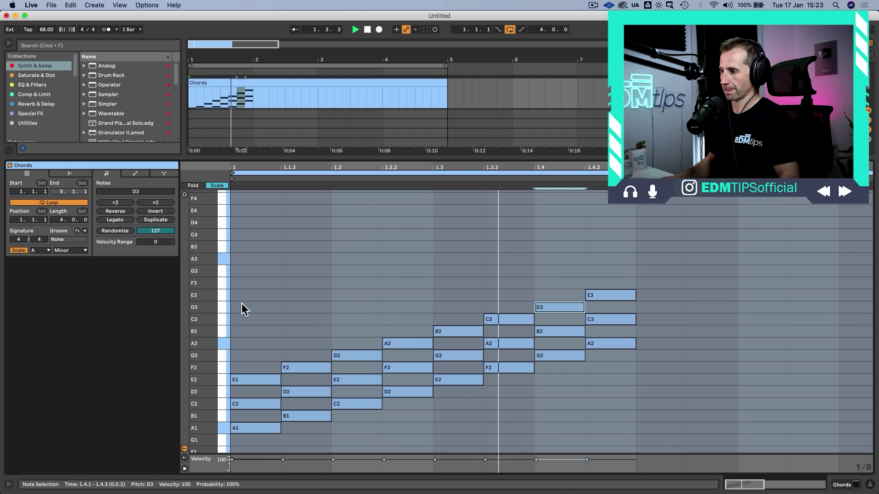
key(space)
click(241, 330)
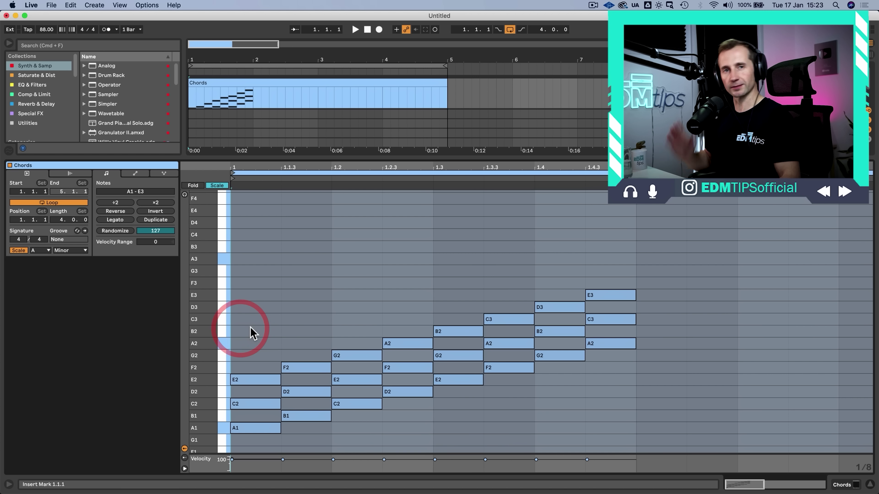
Step: Toggle note preview and select the first, third and second chords in turn to compare them
key(p)
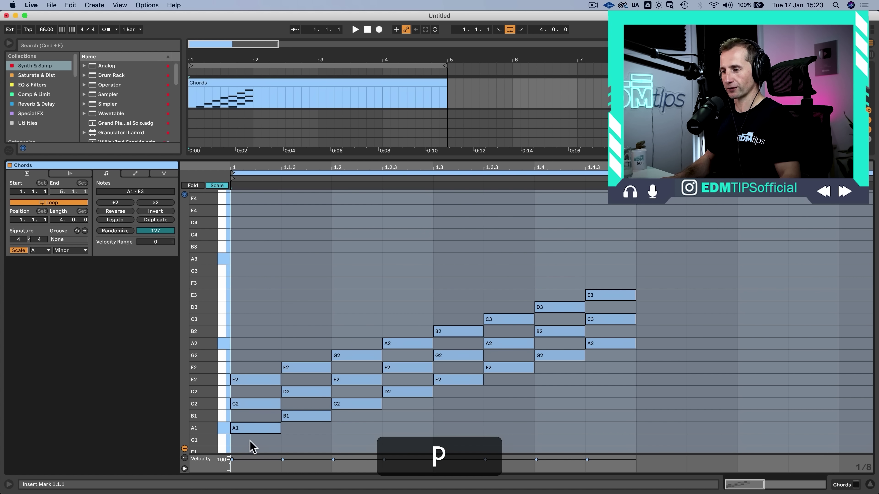
drag(251, 450, 261, 294)
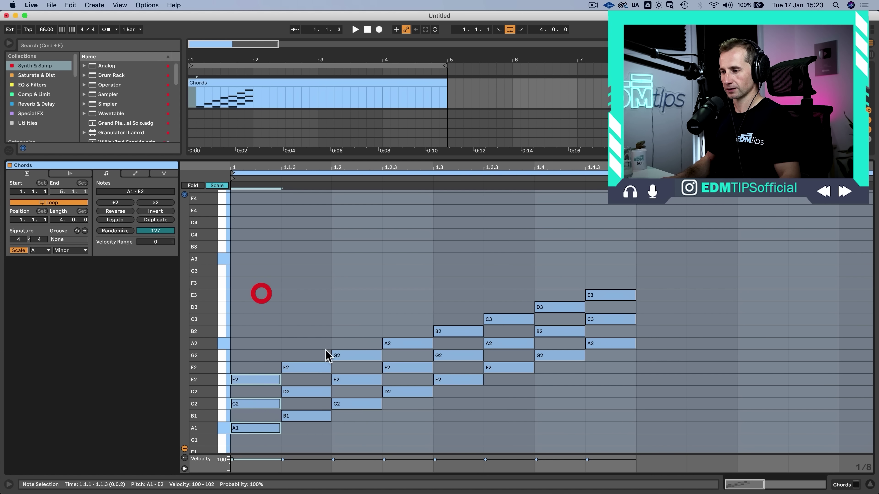
drag(359, 423, 360, 246)
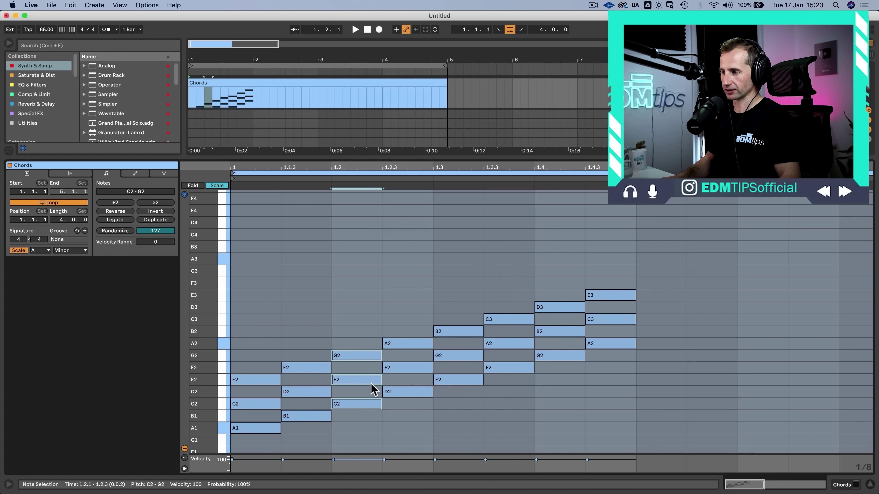
drag(300, 438, 309, 272)
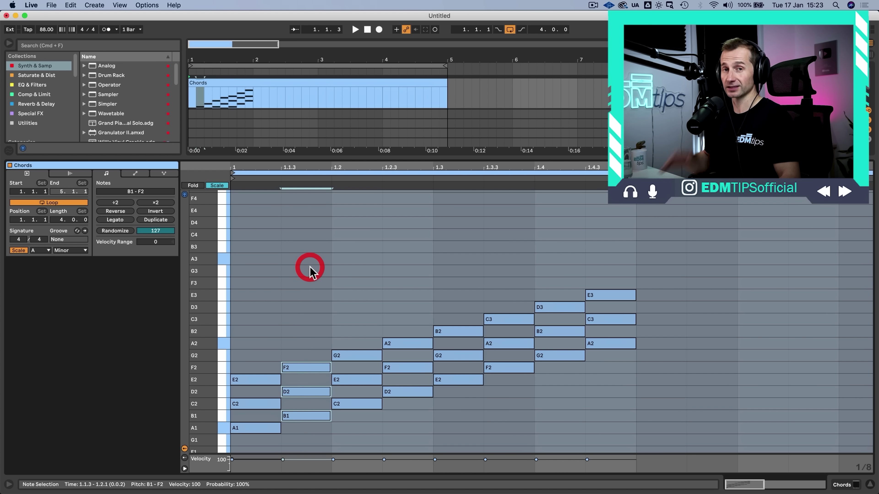
Step: Show all keys in the piano roll again and examine the spacing of the first chord's A1, C2 and E2 notes
click(221, 186)
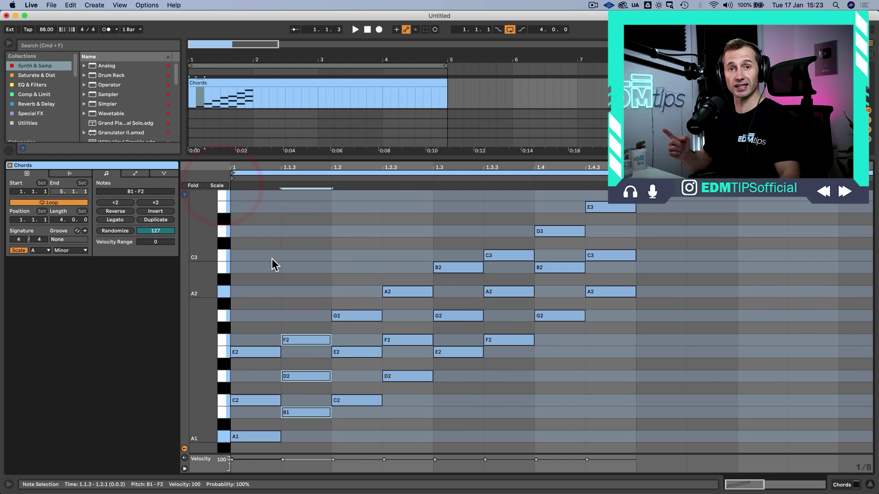
click(286, 280)
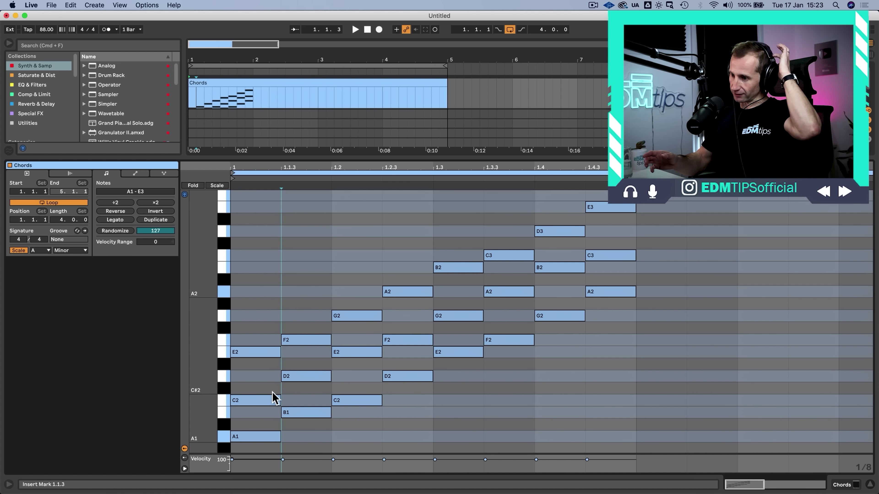
click(245, 437)
click(254, 400)
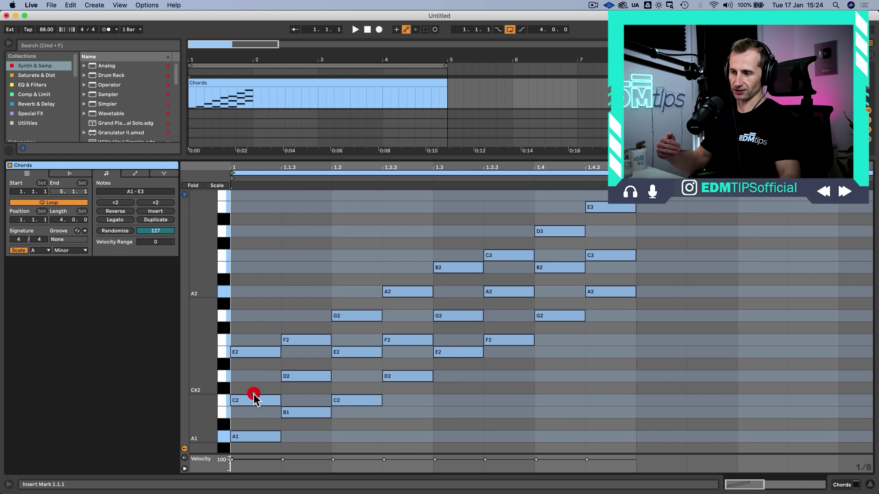
click(262, 353)
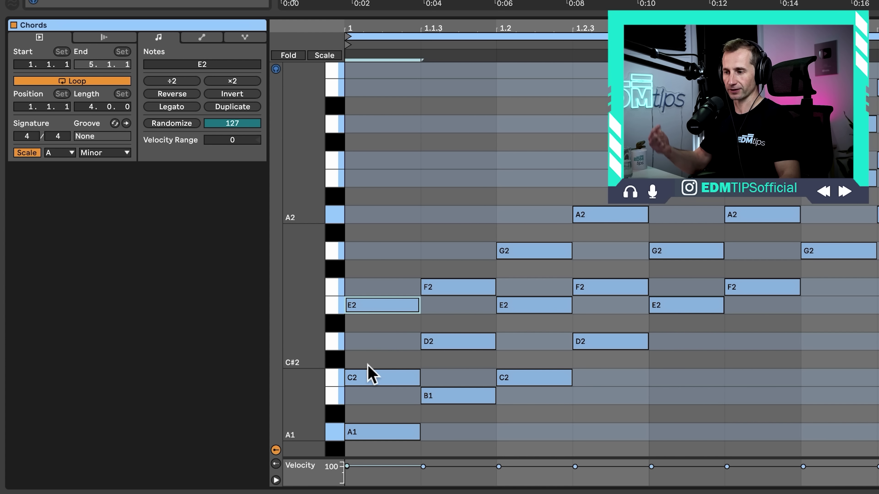
Step: Select the first chord and the third chord in turn to compare their note spacing, then clear the selection
click(370, 452)
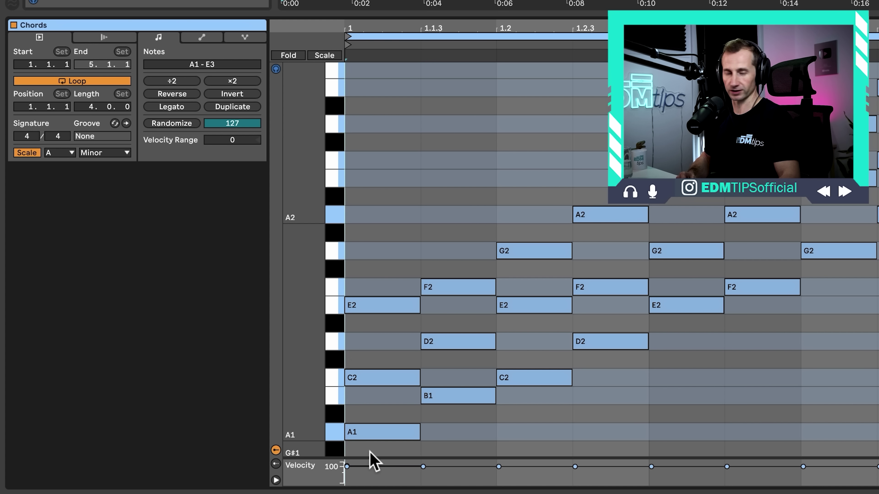
drag(369, 452, 390, 213)
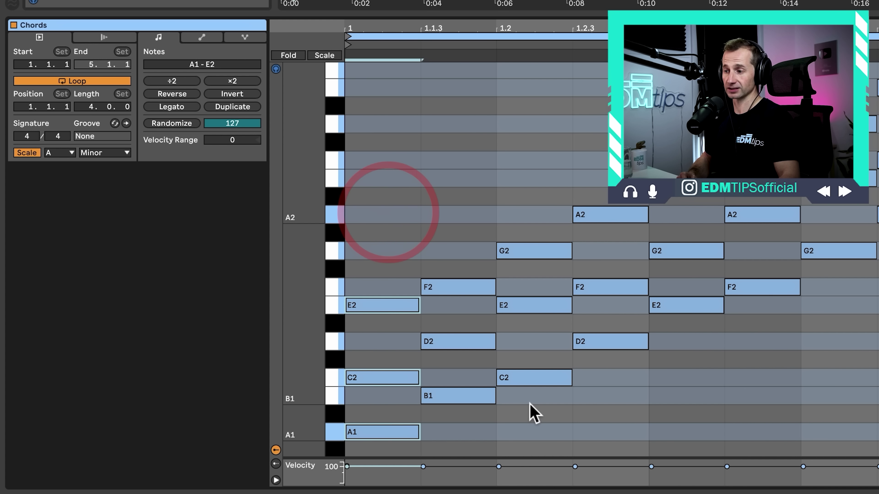
drag(532, 413, 514, 59)
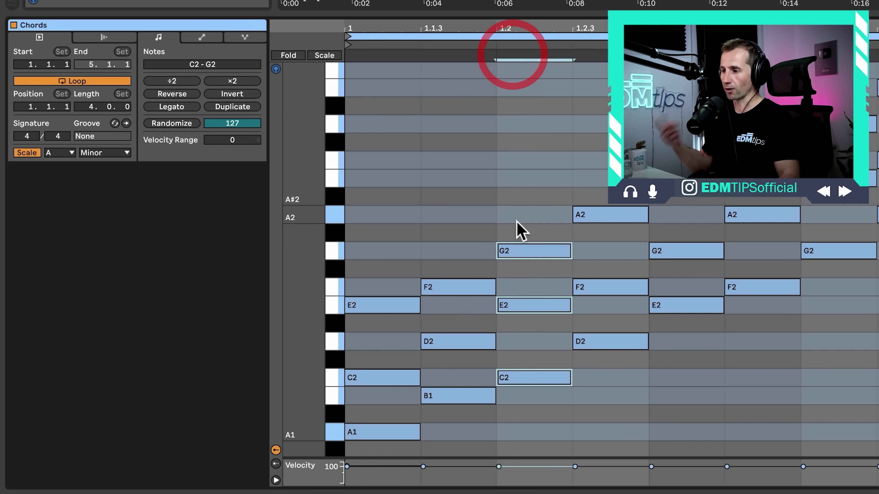
click(522, 401)
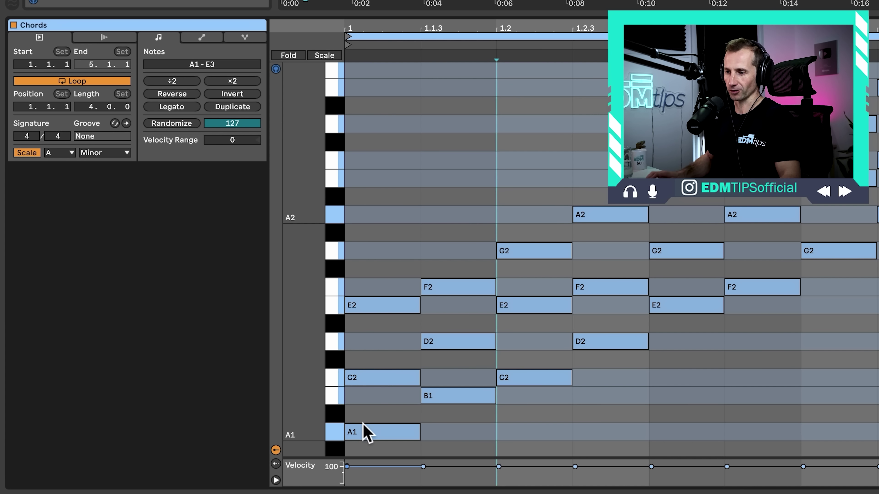
Step: Raise the first chord's C2 note a semitone to C#2, select the chord to compare it, and undo the change
drag(363, 456, 391, 214)
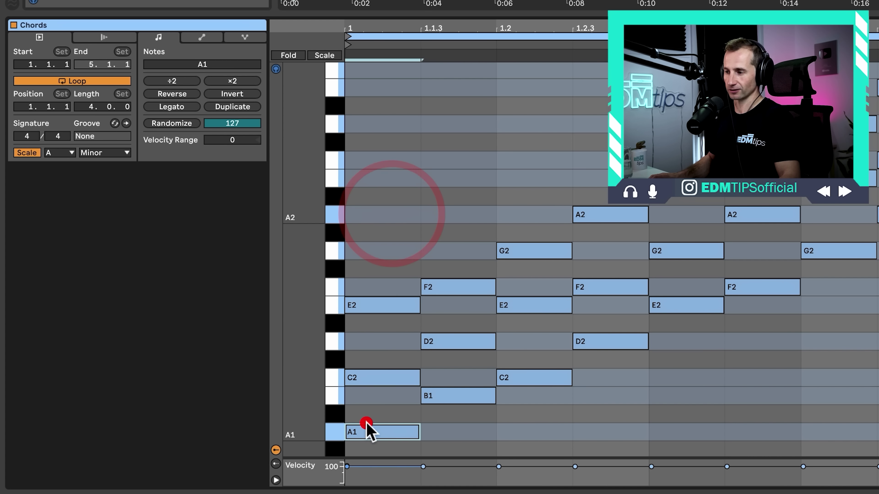
drag(366, 420, 376, 375)
key(Up)
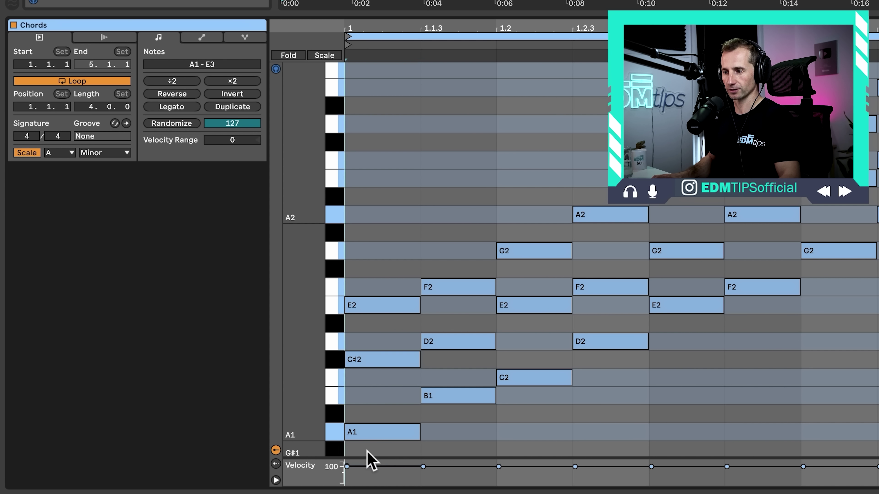
drag(367, 457, 410, 210)
key(super+z)
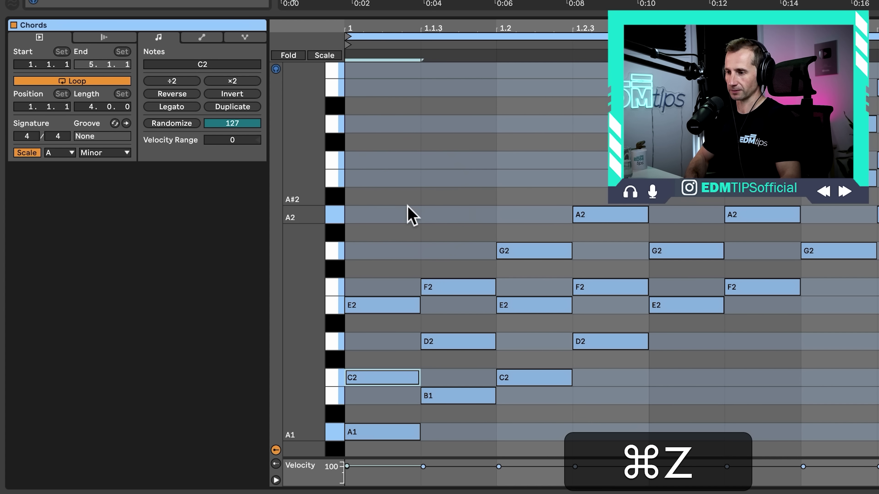
click(405, 216)
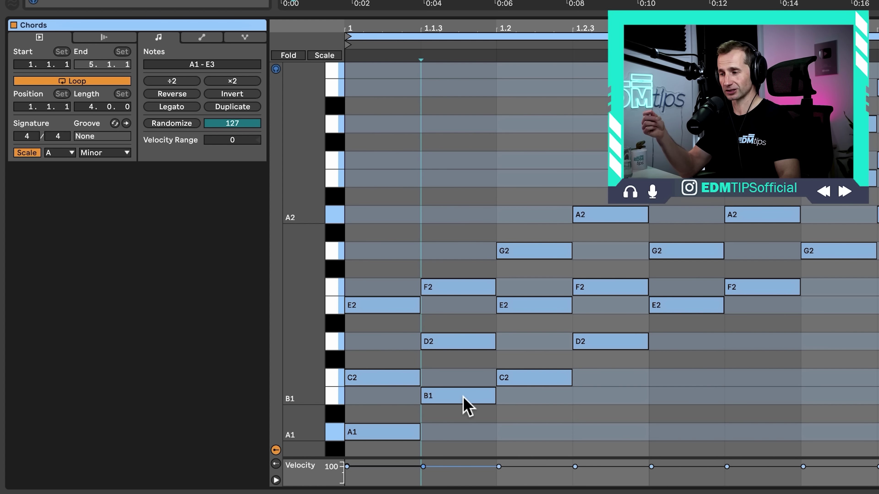
Step: Go through the second chord's B1, D2 and F2 notes to examine their spacing
click(451, 401)
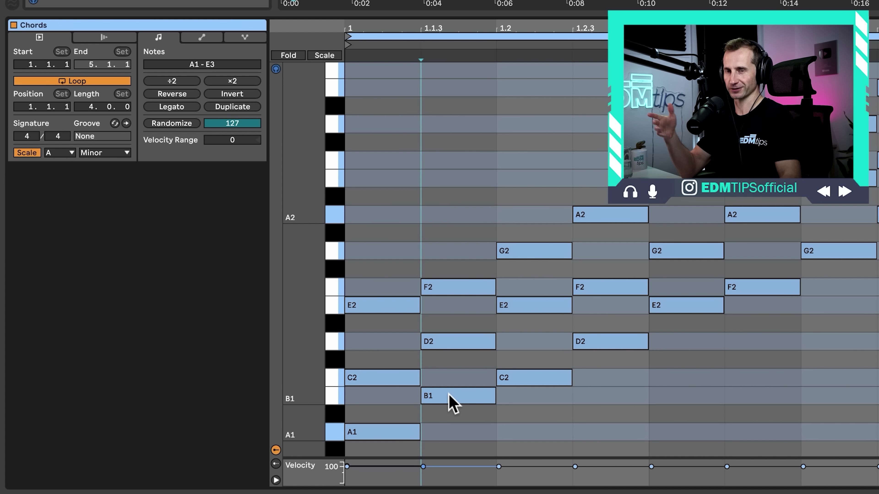
click(447, 342)
click(450, 287)
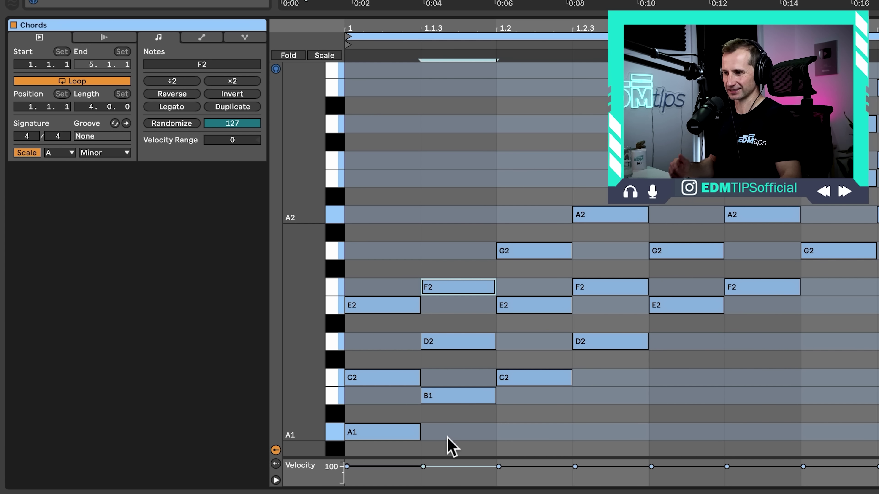
Step: Limit the piano roll to the A minor scale's notes, extend the first chord with G2 and B2, and play it back
drag(446, 438, 443, 179)
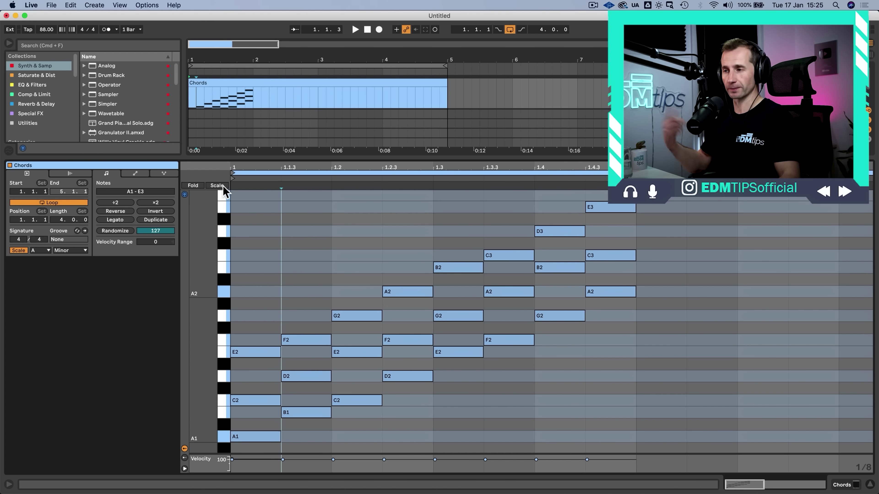
click(221, 185)
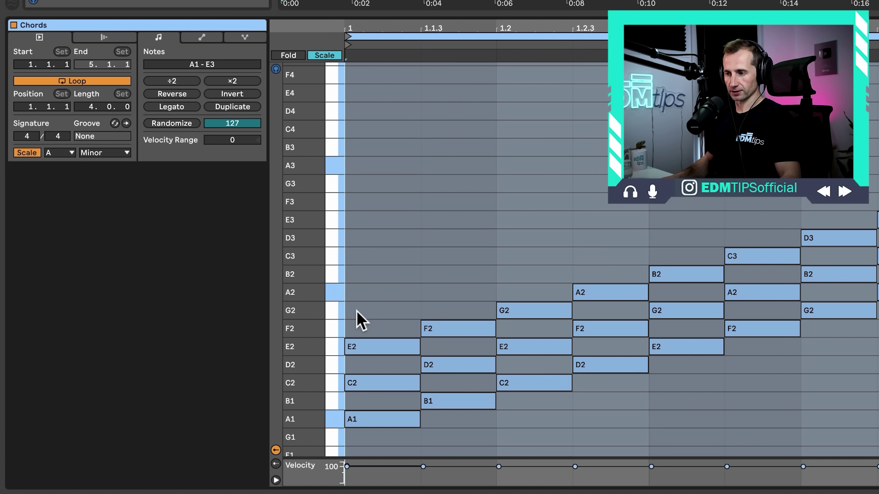
double_click(356, 311)
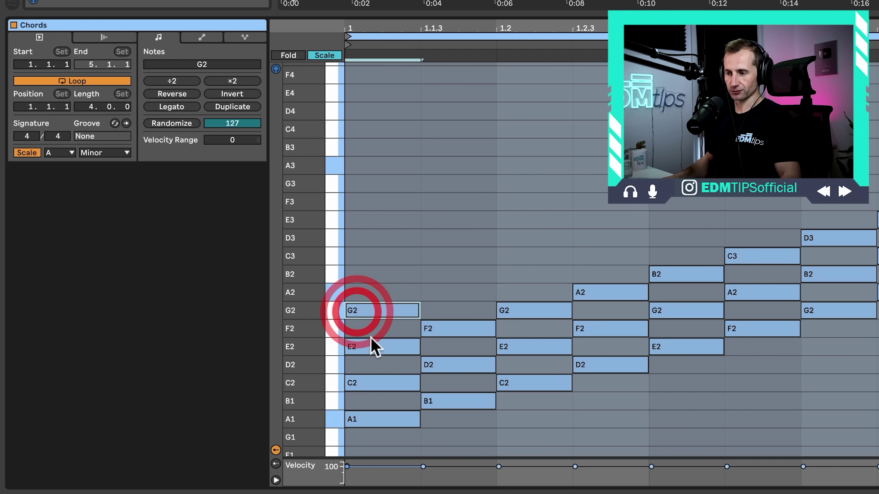
click(382, 419)
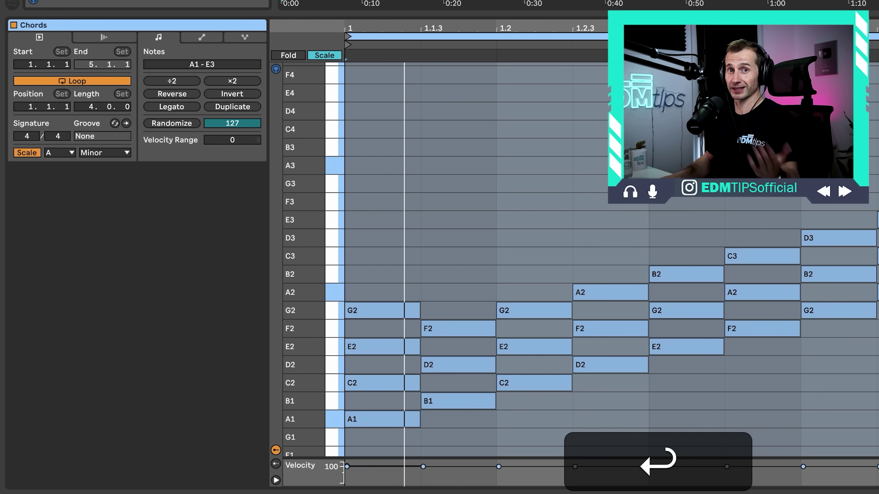
key(space)
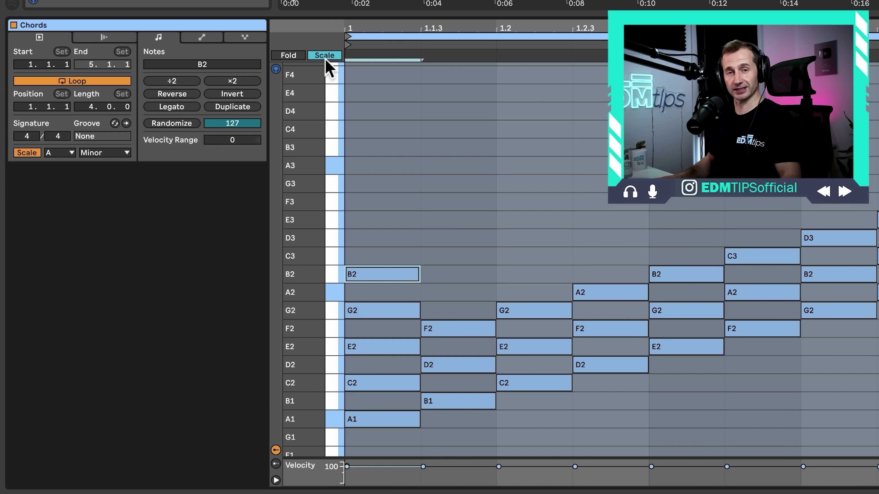
key(space)
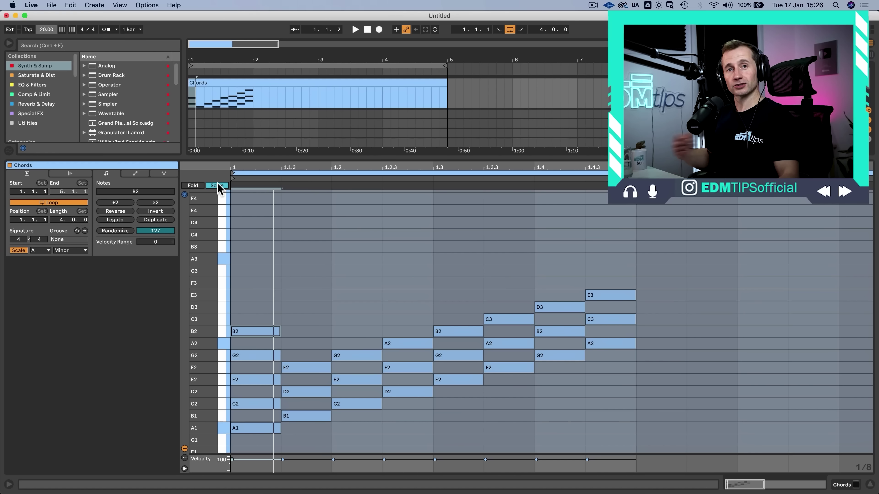
Step: With note preview off, extend the remaining chords with their sevenths and ninths, from A2 and C3 up to G3 and B3, and restore the preview
key(p)
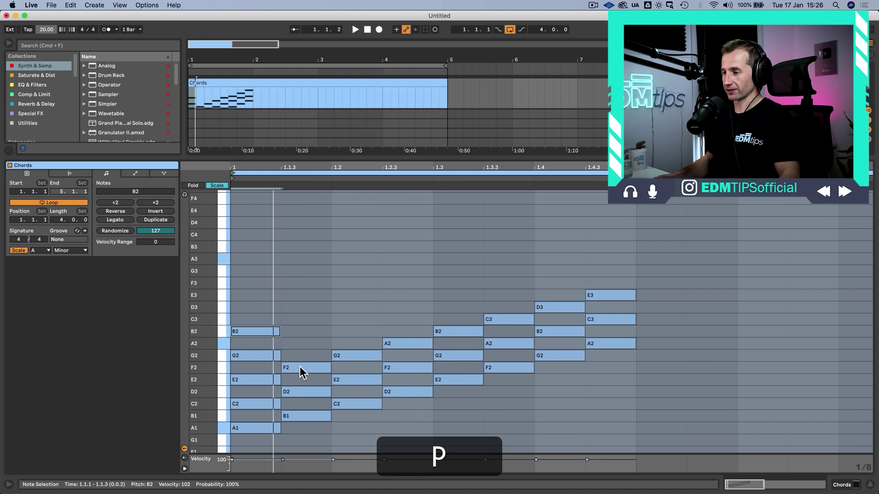
drag(302, 367, 304, 322)
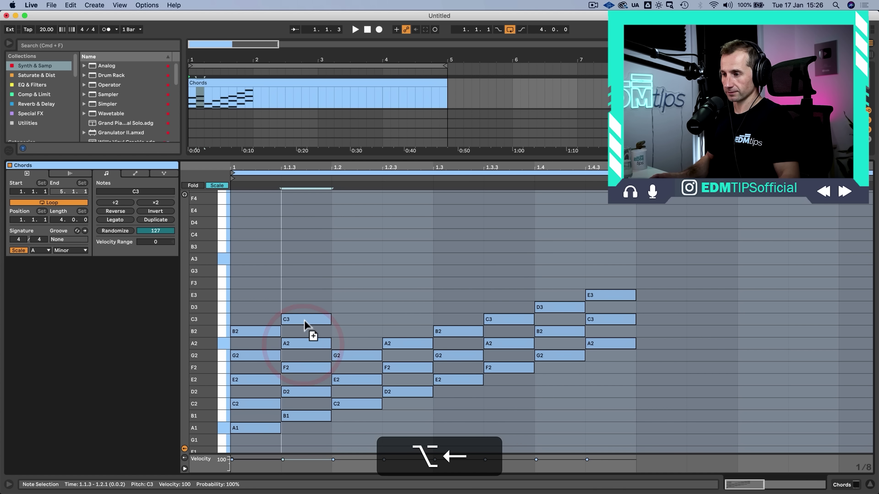
drag(359, 357, 405, 338)
mouse_move(406, 328)
mouse_down()
mouse_move(408, 295)
mouse_move(615, 249)
mouse_up()
click(246, 265)
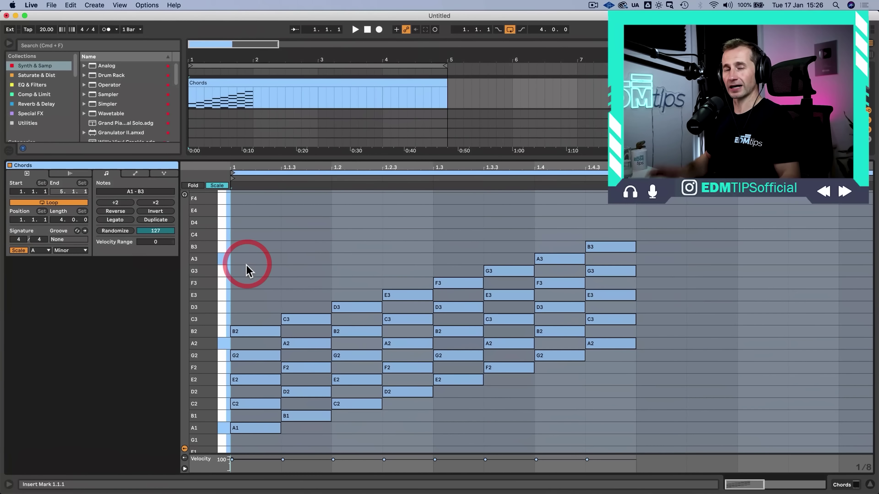
key(p)
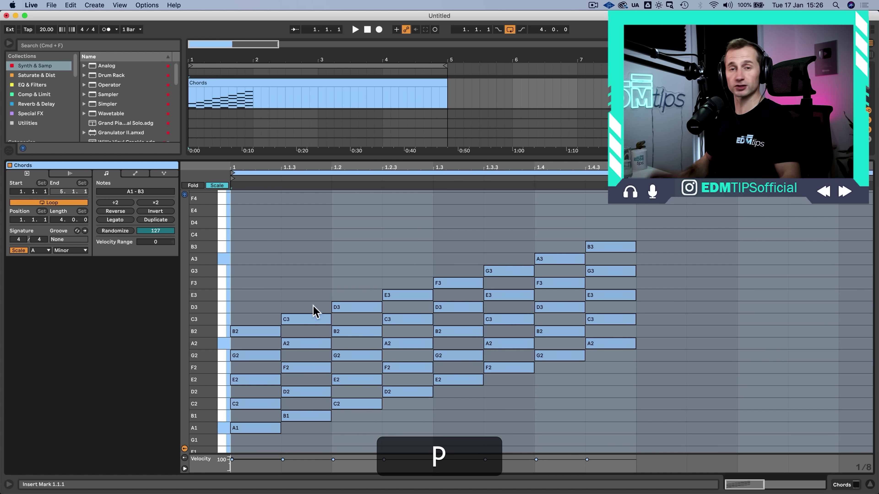
Step: Shift the second chord's F2 note to G2, trying E2 as an alternative before settling on G2
click(298, 417)
click(311, 369)
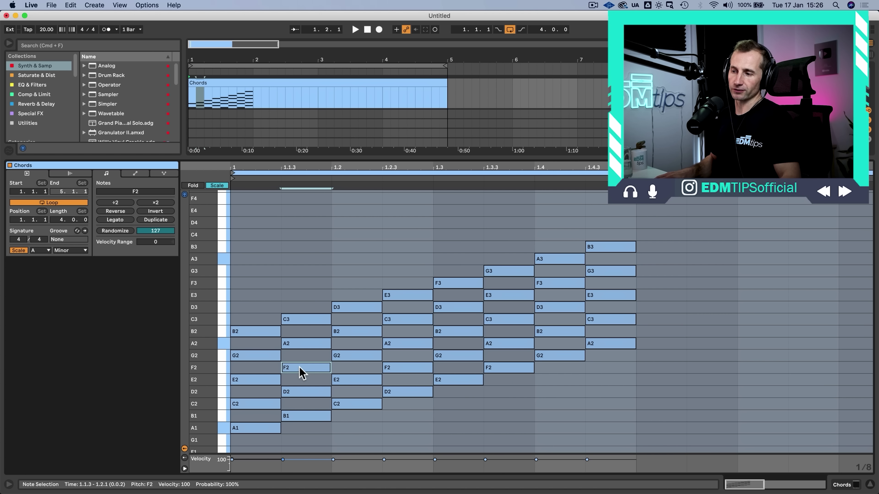
key(Up)
key(Up)
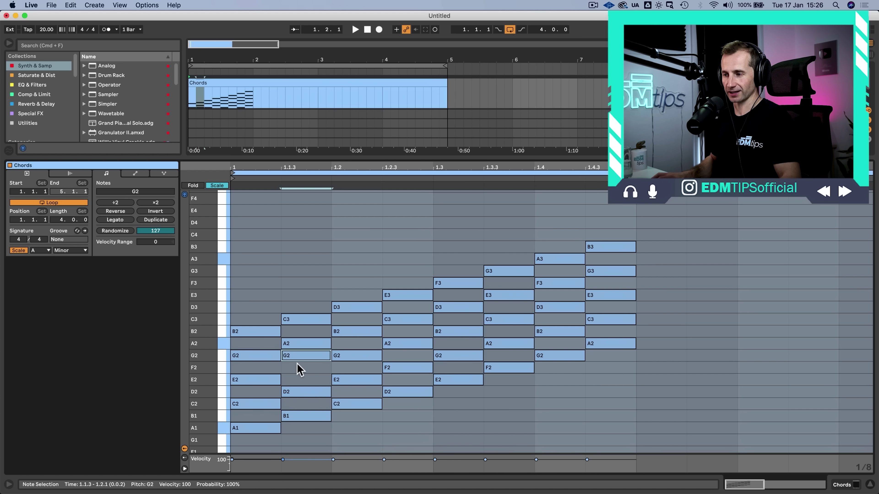
key(Down)
key(Down)
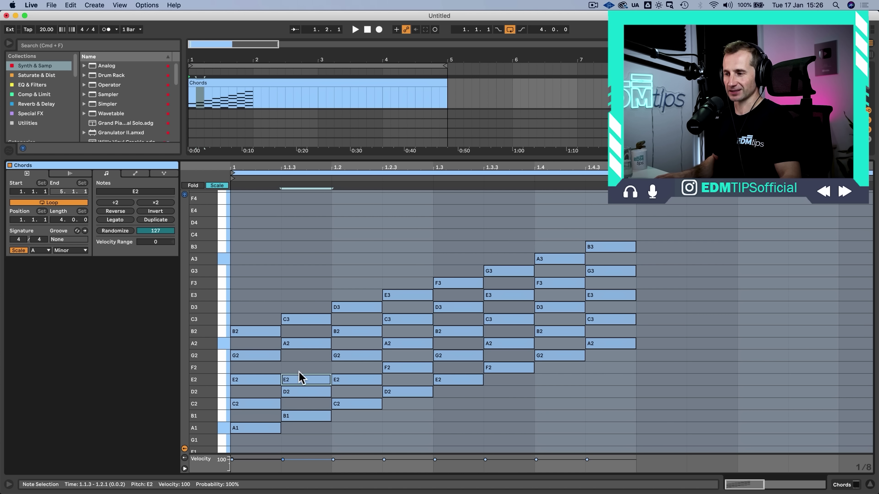
key(Up)
key(Up)
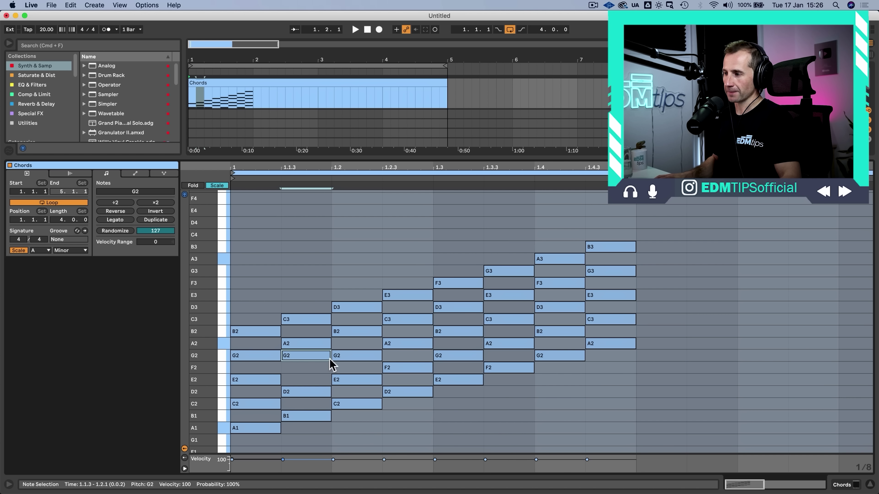
Step: Go through the notes of the chord at 1.4, raise its F3 to G3, and play the chords from the start
click(557, 356)
click(556, 333)
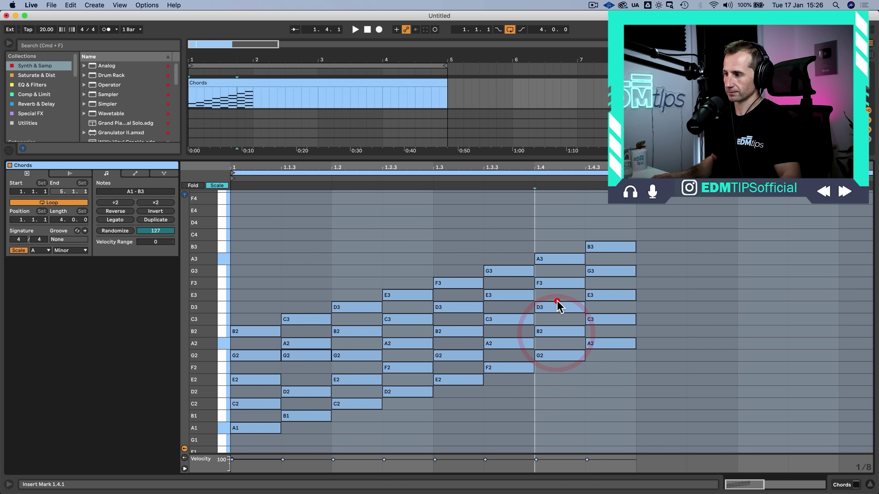
click(558, 306)
click(561, 284)
click(560, 259)
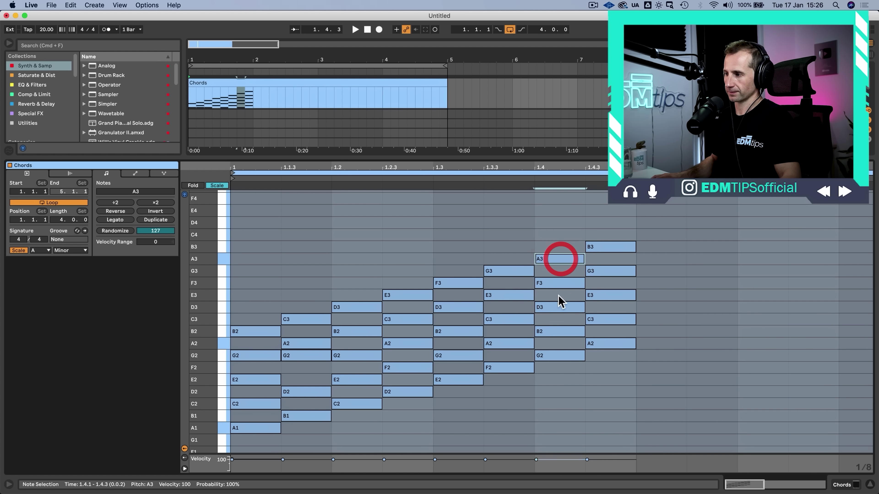
click(548, 283)
key(Up)
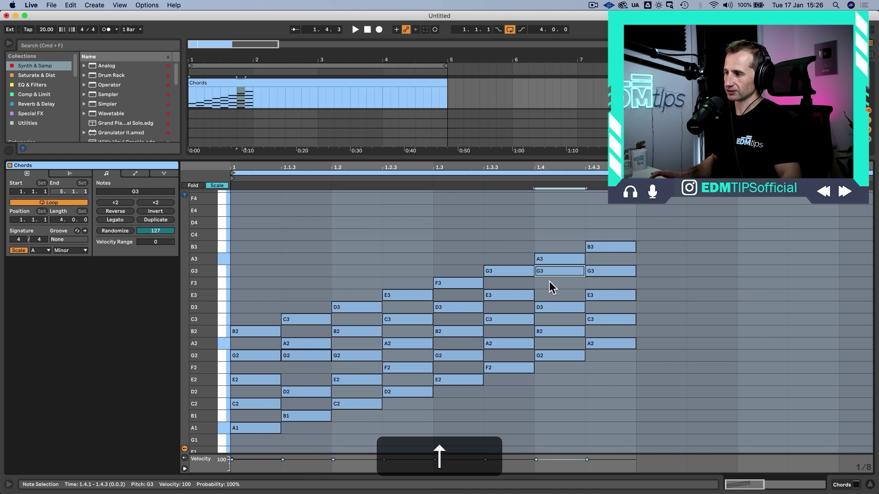
click(231, 237)
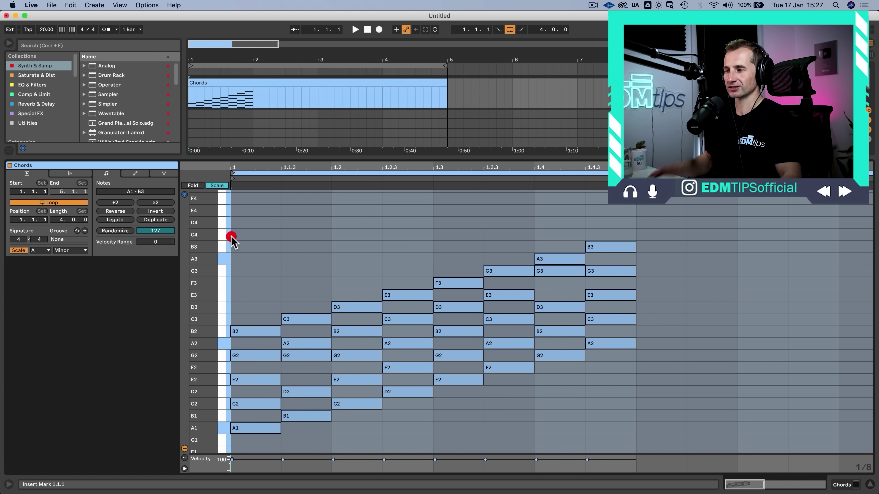
key(space)
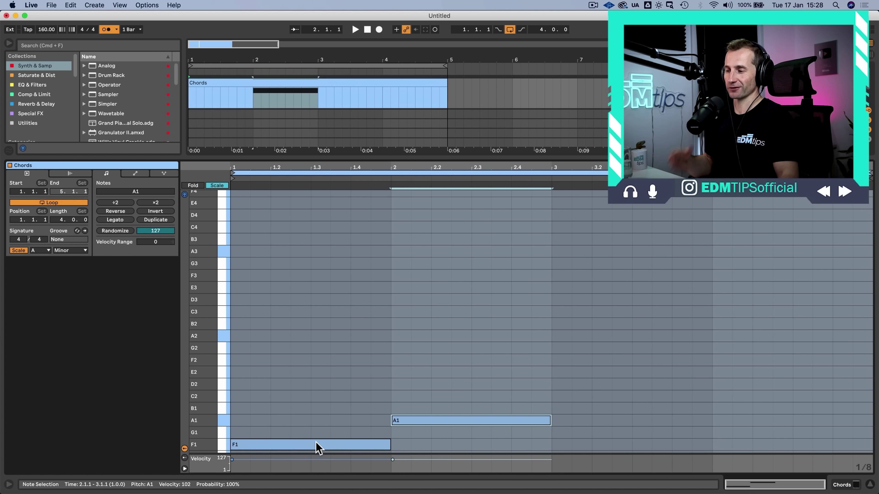
Step: Complete the four-bar bass line by copying the A1 note to D1 in bar 3 and E1 in bar 4, showing only scale notes
click(211, 186)
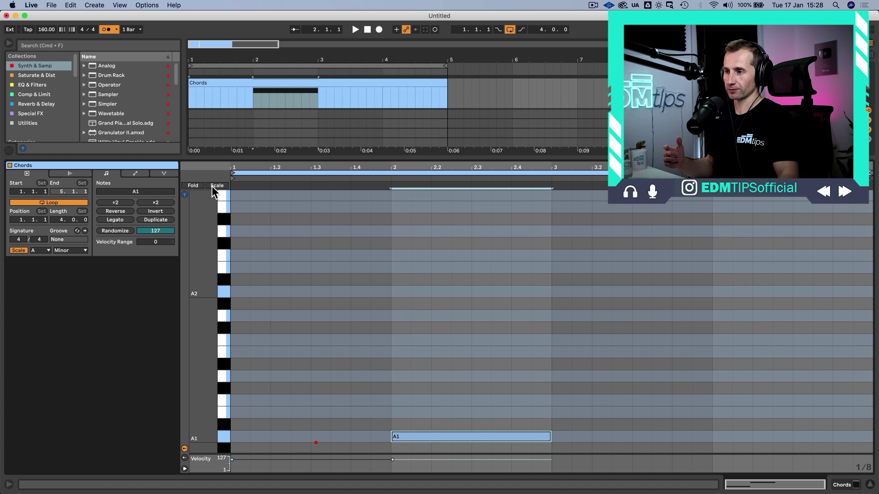
click(212, 186)
scroll(344, 298, down, 4)
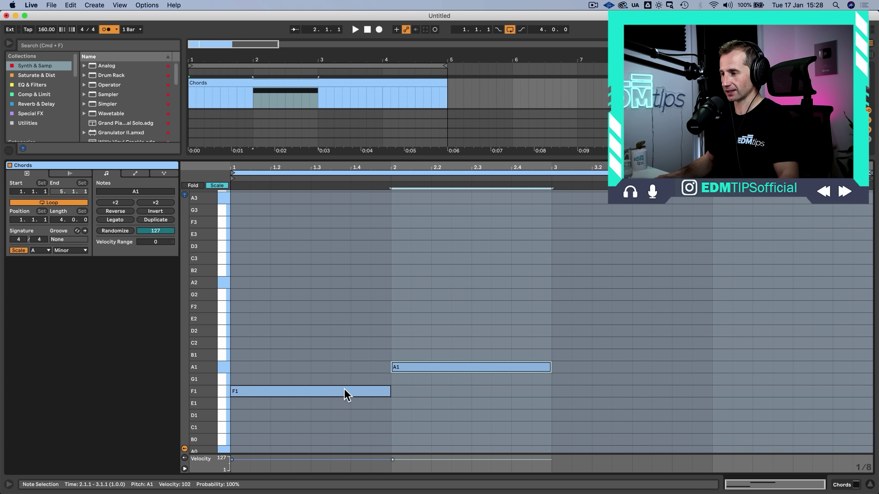
click(344, 395)
click(419, 373)
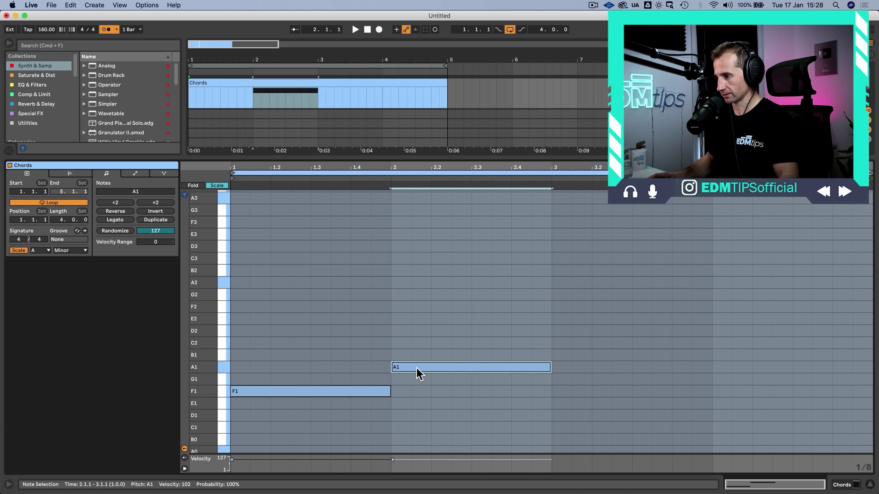
key(alt)
drag(419, 373, 733, 405)
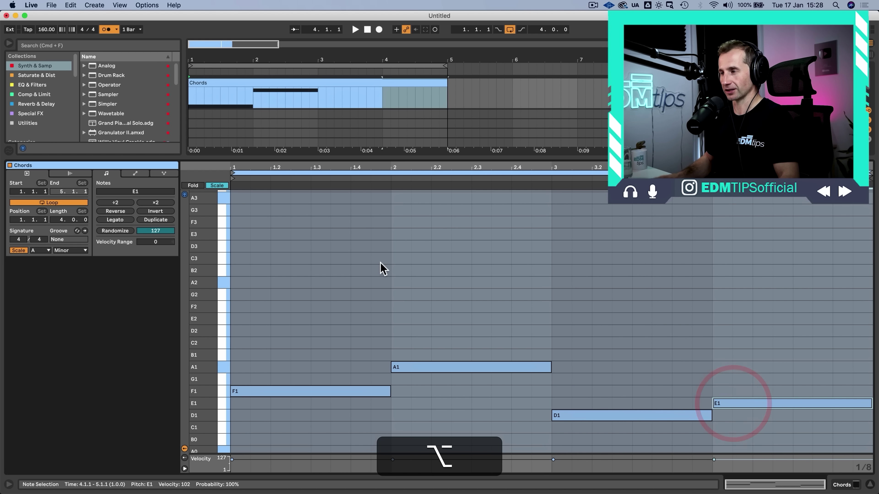
Step: Play back the four-bar bass line and enlarge the arrangement area above the clip
key(space)
drag(376, 158, 378, 177)
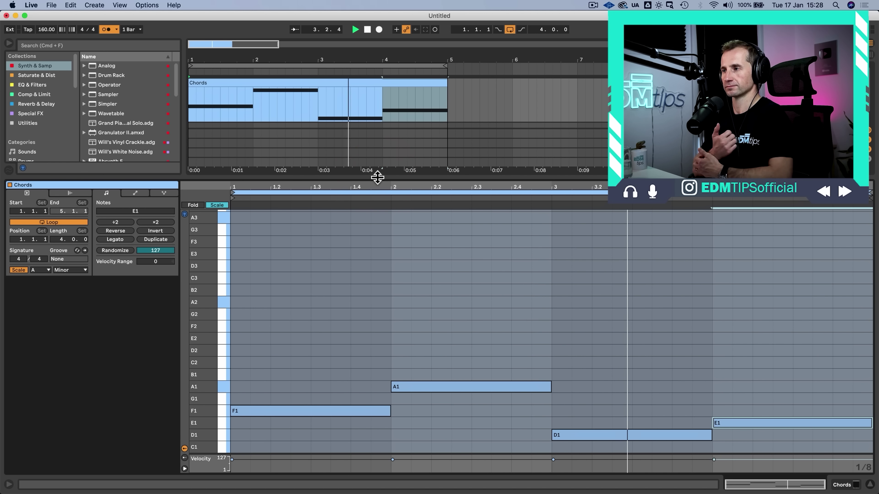
click(252, 348)
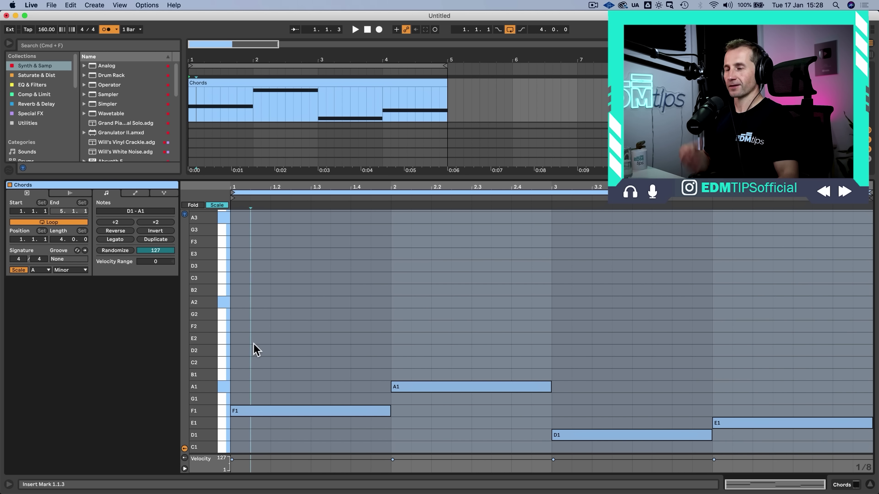
key(space)
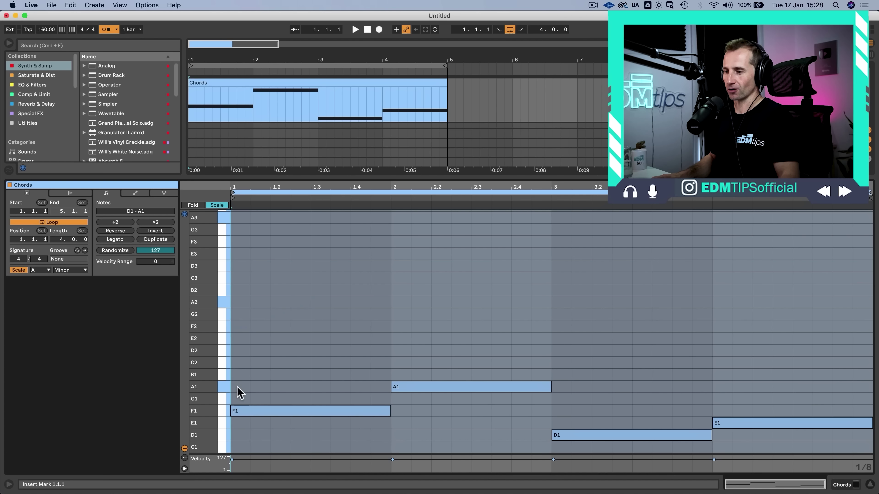
Step: Build a one-bar triad of F2, A2 and C3 above the F1 bass note in bar 1
double_click(237, 387)
key(shift+Up)
key(Down)
key(Down)
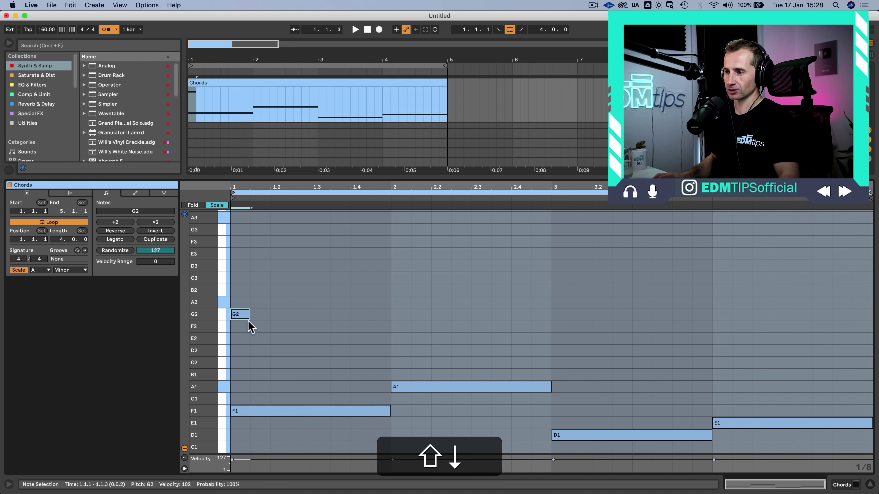
drag(249, 326, 353, 279)
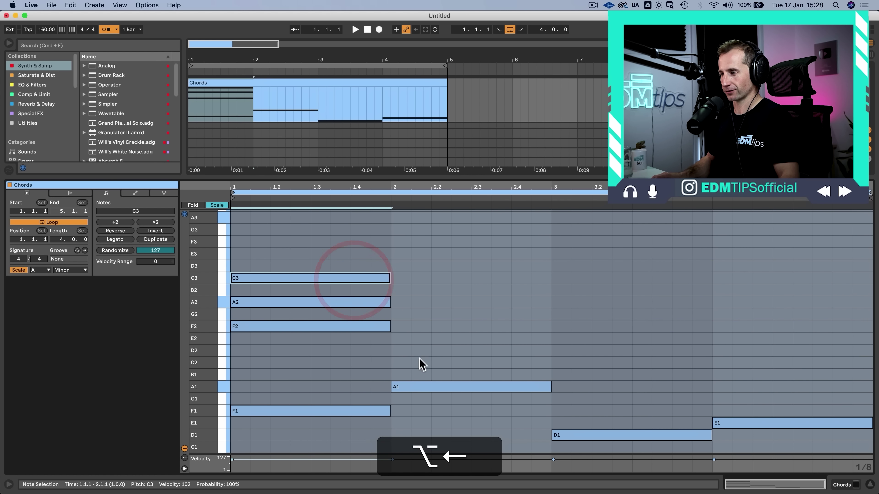
Step: Add one-bar triads to the other bars: A2, C3, E3 in bar 2, D2, F2, A2 in bar 3, and E2, G2, B2 in bar 4
click(437, 257)
drag(438, 258, 771, 308)
key(alt+Left)
key(Right)
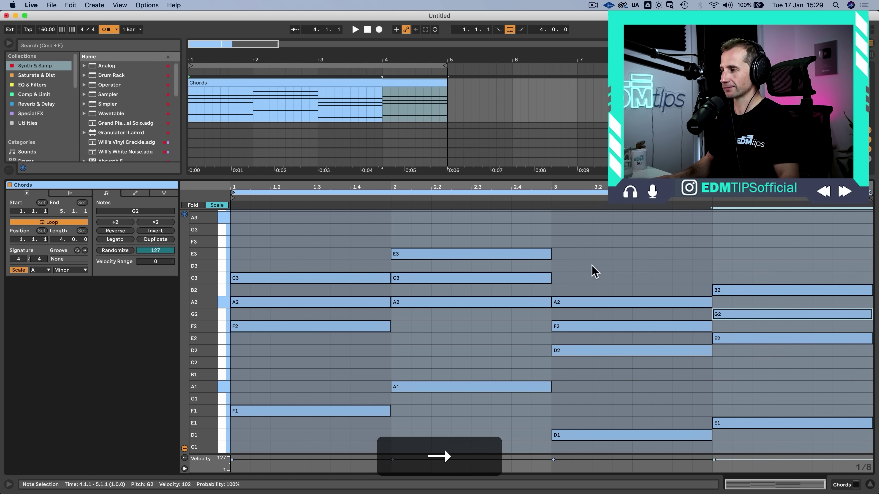
Step: Clear the note selection and play back the four-bar chord progression
click(593, 253)
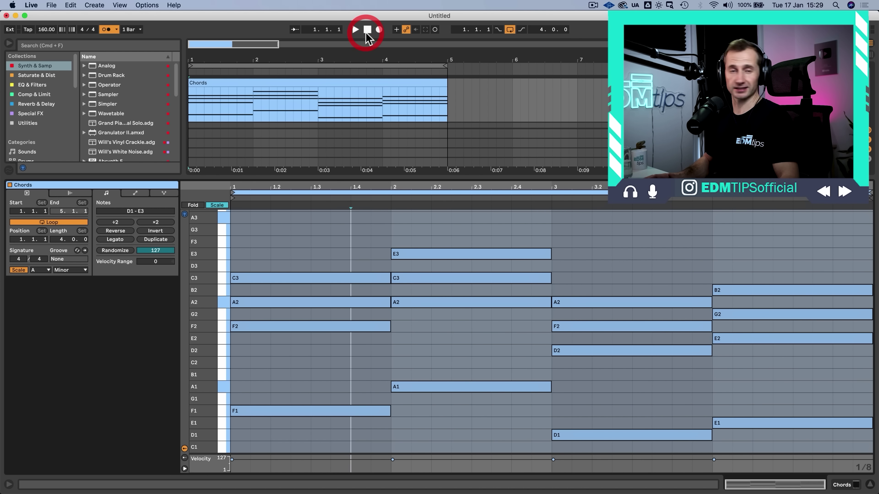
key(space)
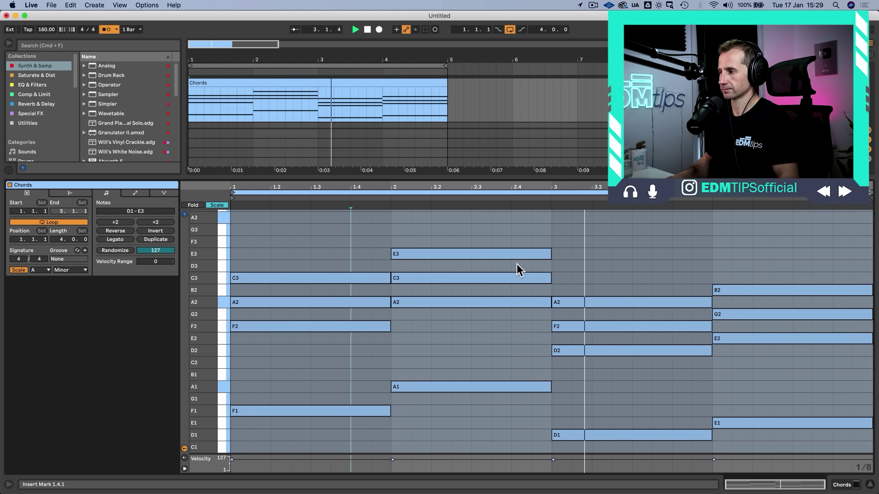
click(573, 273)
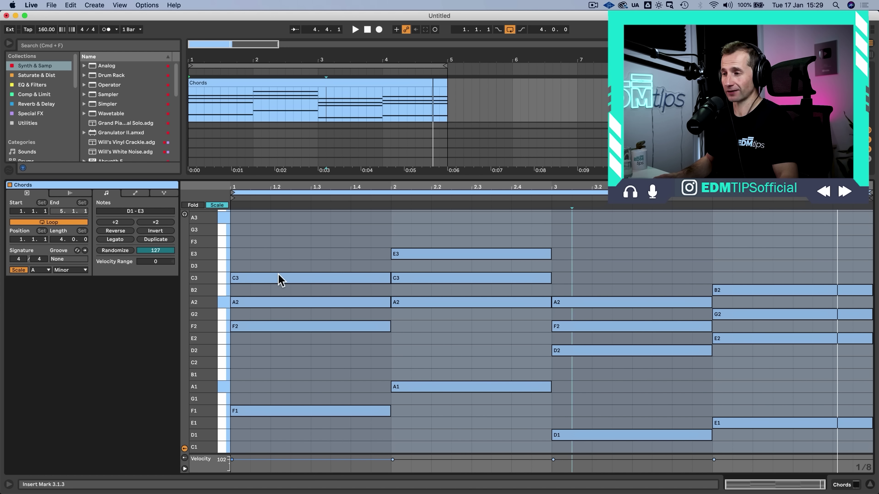
Step: Duplicate each chord's top note upward as its seventh: E3 in bar 1, G3 in bar 2, C3 in bar 3 and D3 in bar 4
alt+drag(279, 279, 278, 253)
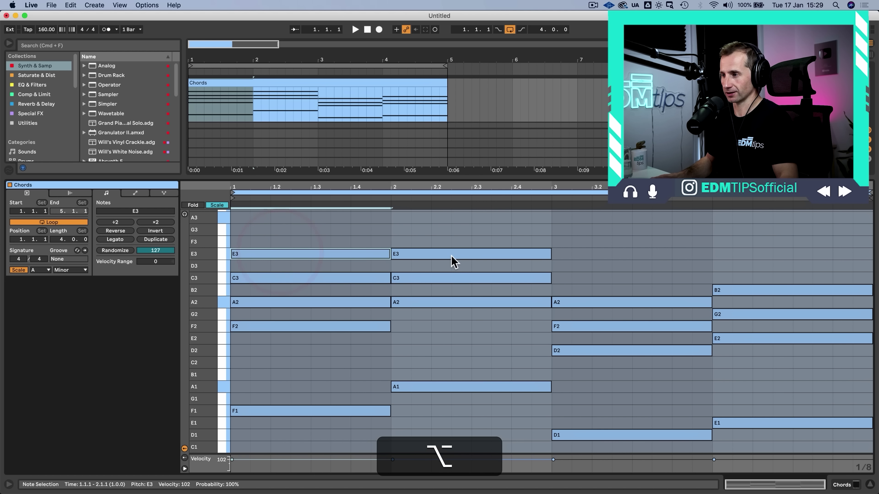
alt+drag(452, 257, 453, 234)
key(alt+Left)
key(alt+Left)
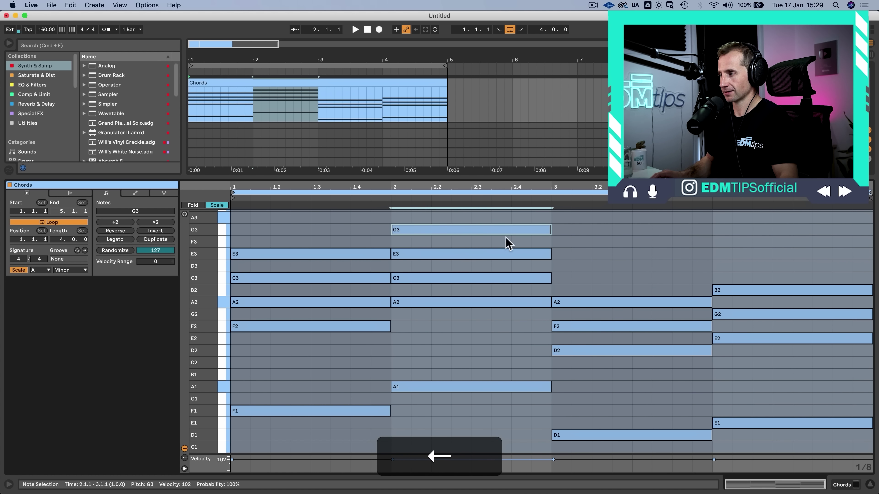
alt+drag(635, 301, 628, 277)
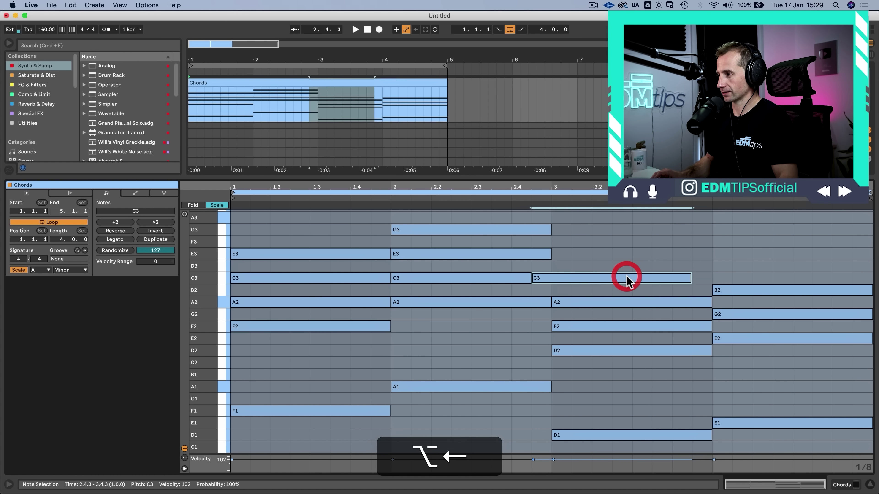
alt+drag(760, 292, 756, 267)
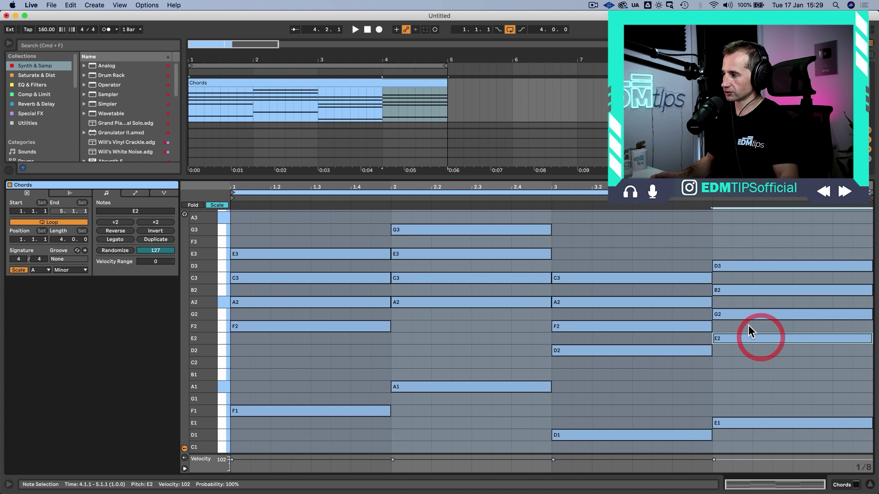
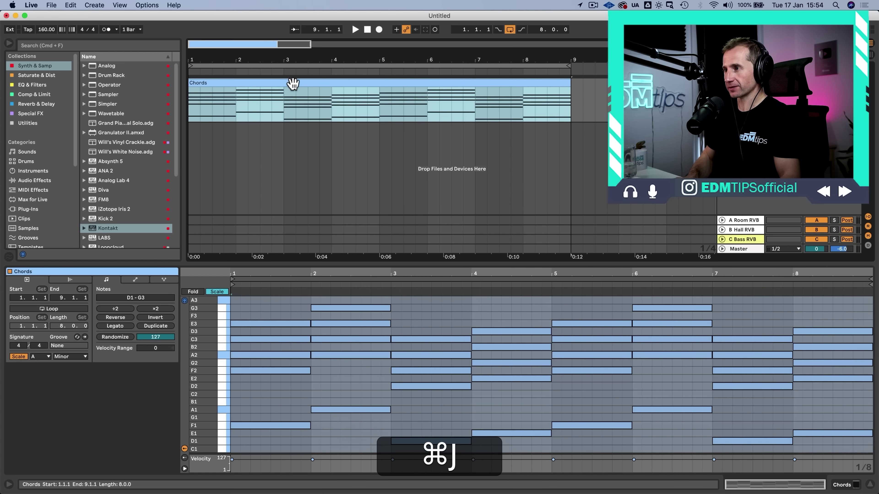
Step: Play back the eight-bar progression and show all chromatic notes in a taller note editor
key(space)
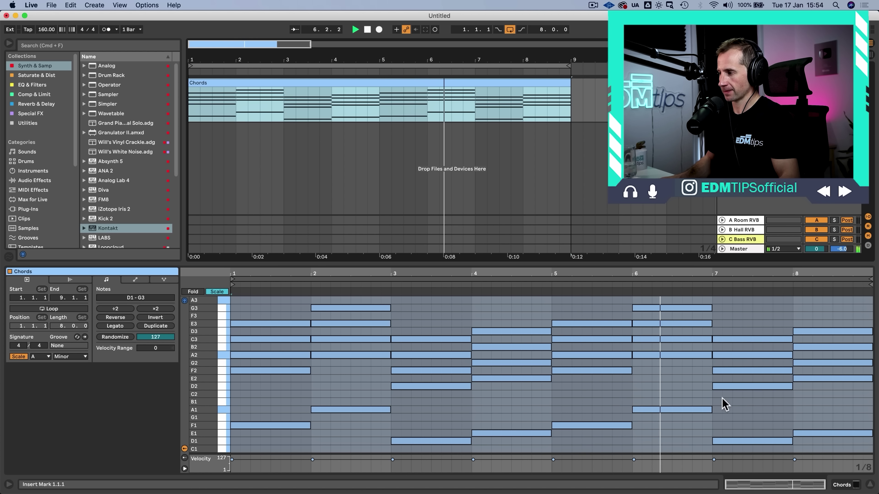
key(space)
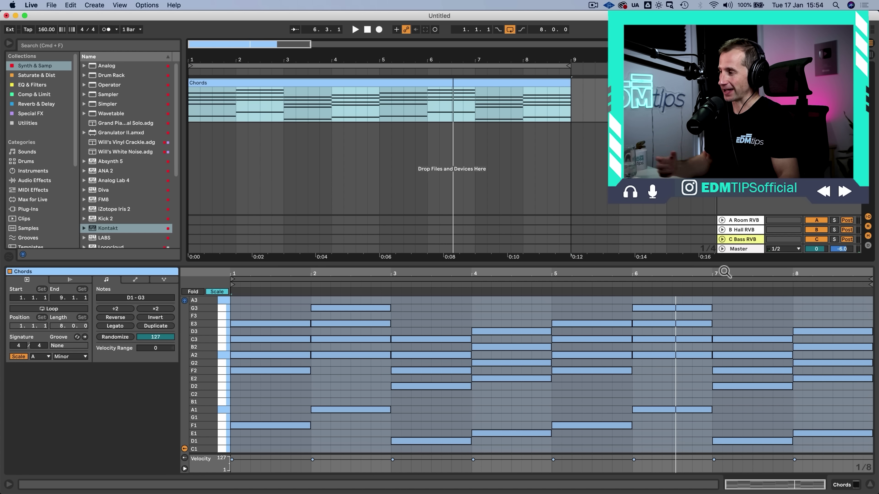
drag(726, 265, 696, 218)
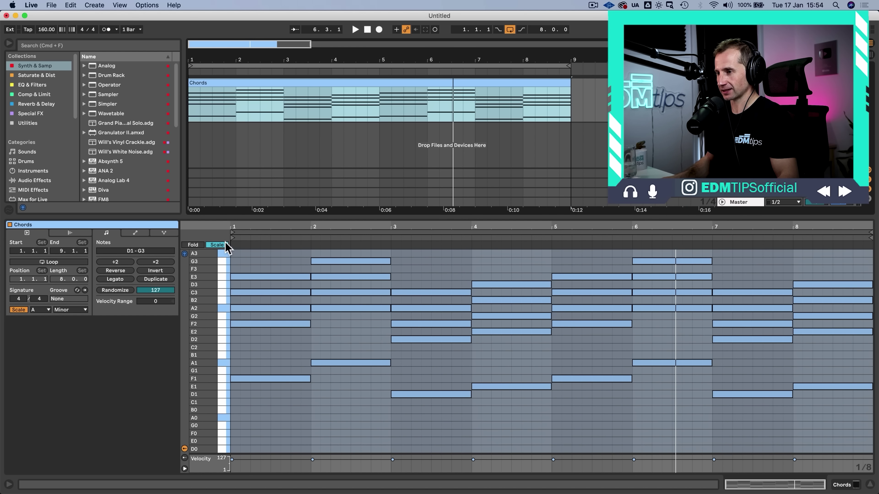
click(218, 246)
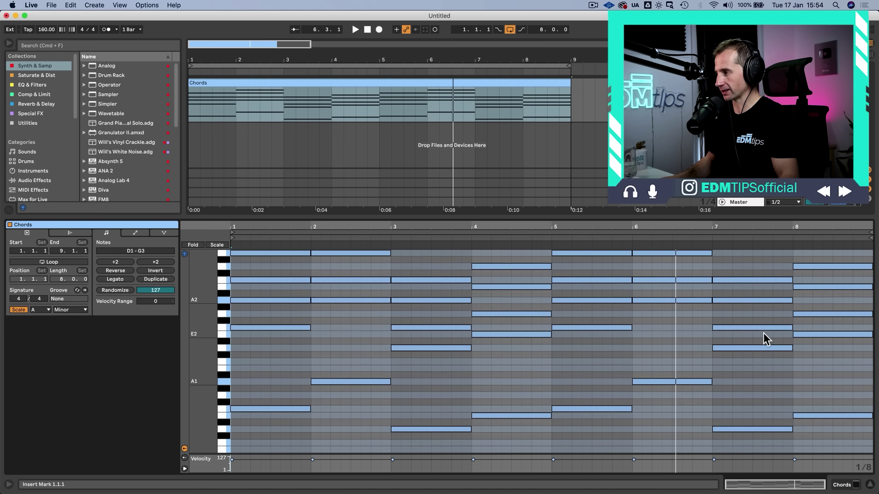
scroll(769, 332, up, 1)
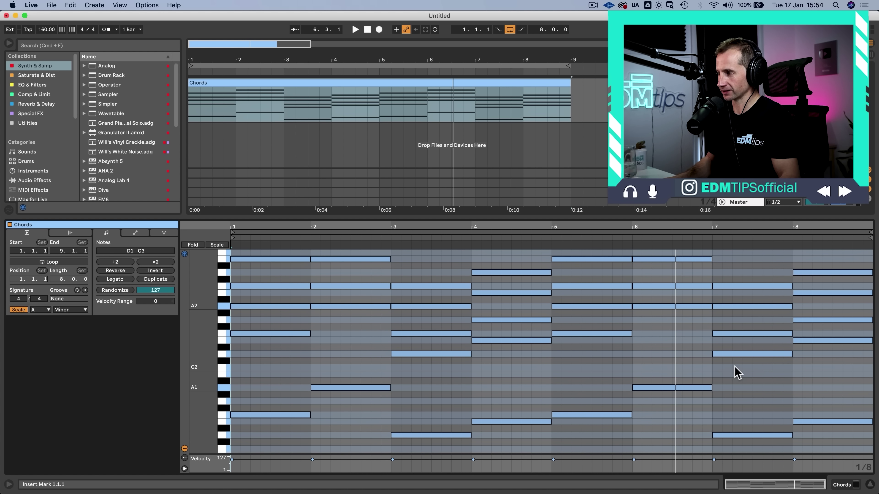
Step: Raise F2 to F#2 and C3 to C#3 in the bar 7 chord
click(736, 354)
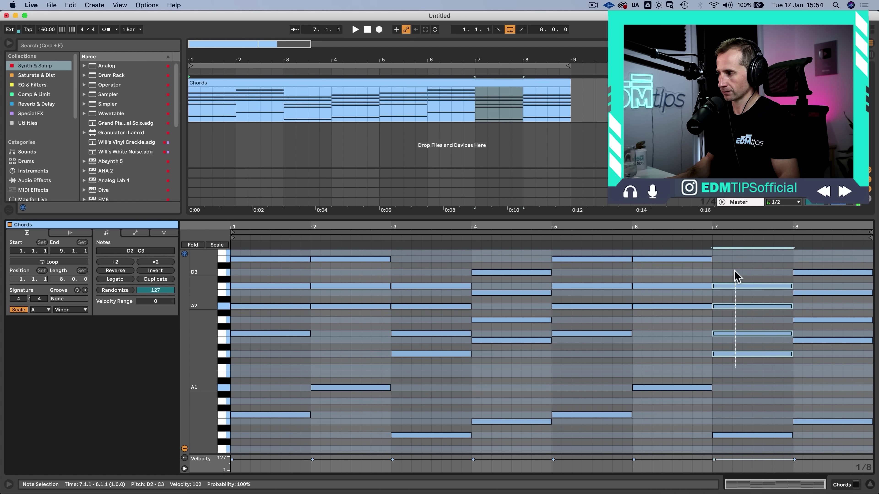
click(735, 363)
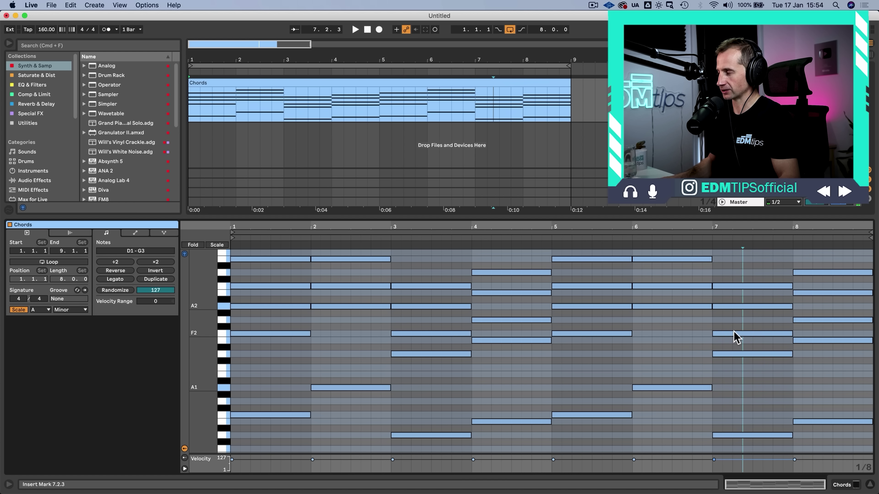
click(734, 333)
key(Up)
click(736, 353)
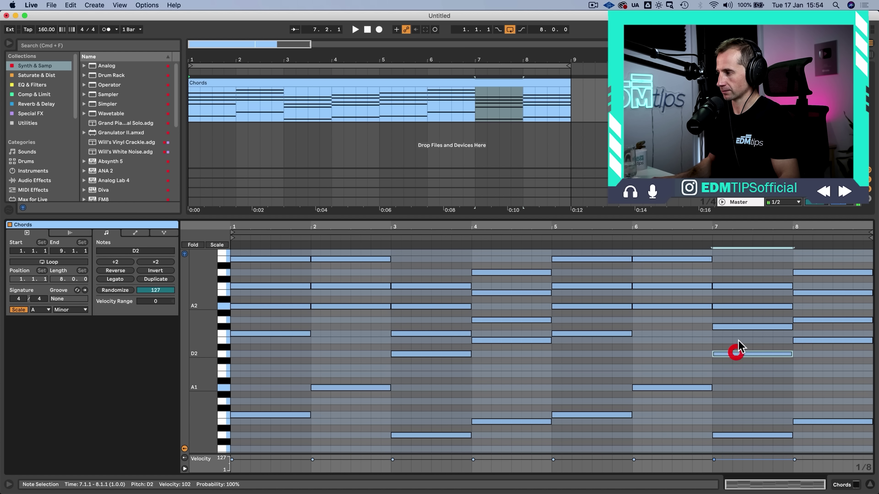
click(740, 327)
click(739, 286)
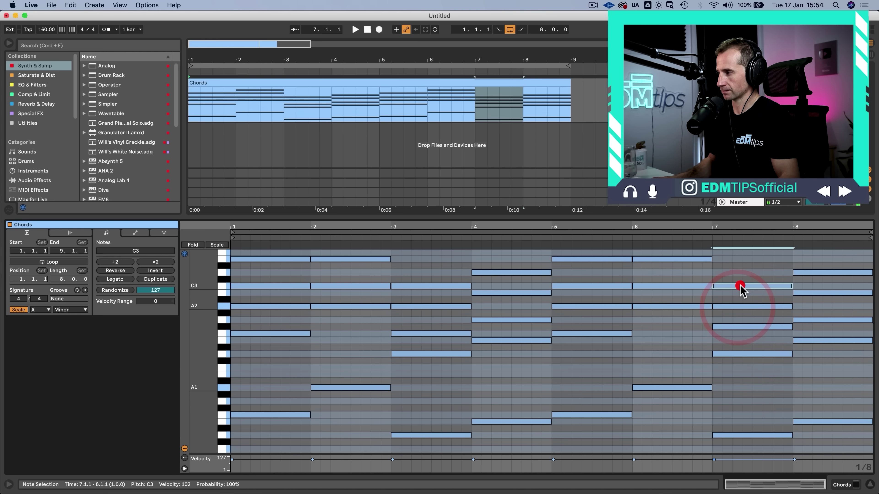
key(Up)
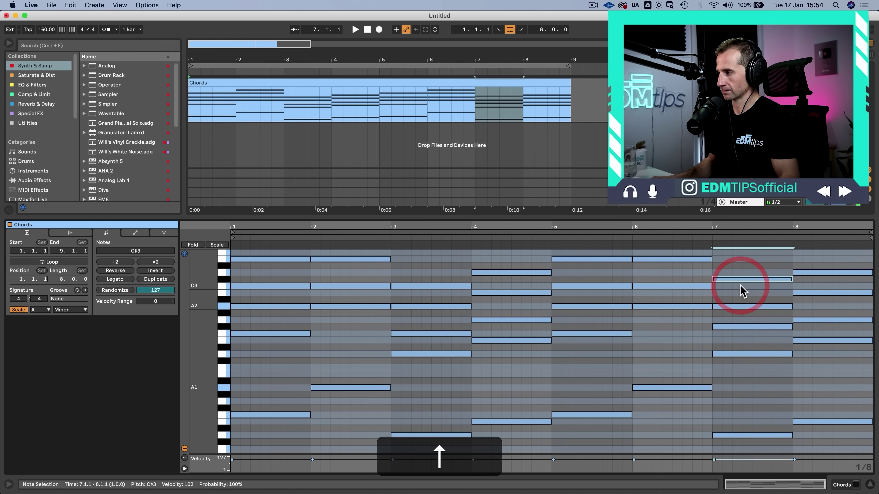
Step: Raise G2 to G#2 and D3 to D#3 in the bar 8 chord and play back the altered progression
click(814, 340)
click(813, 320)
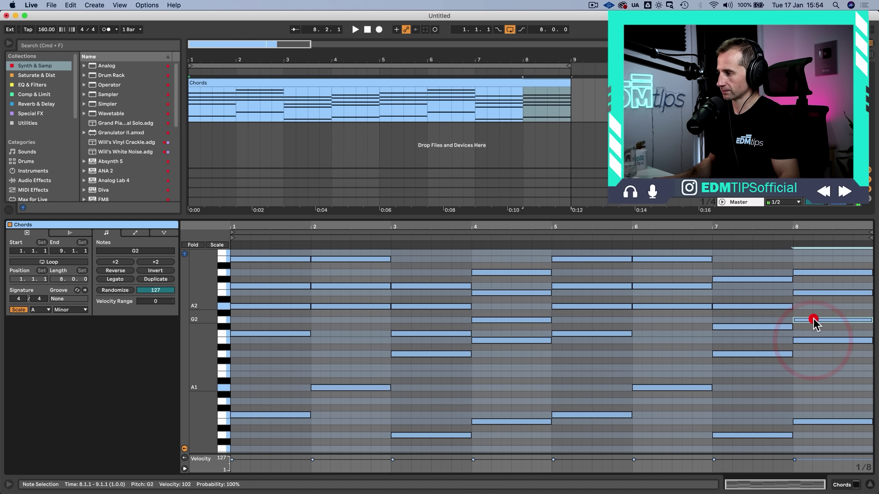
key(Up)
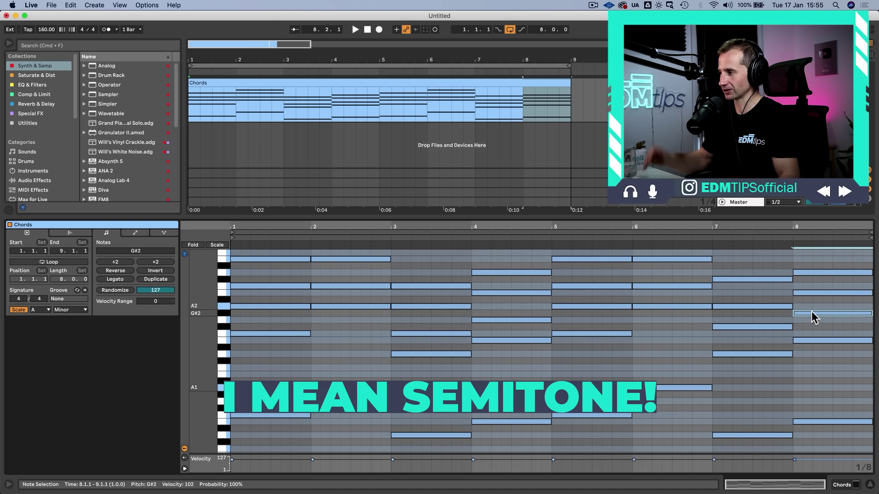
click(813, 293)
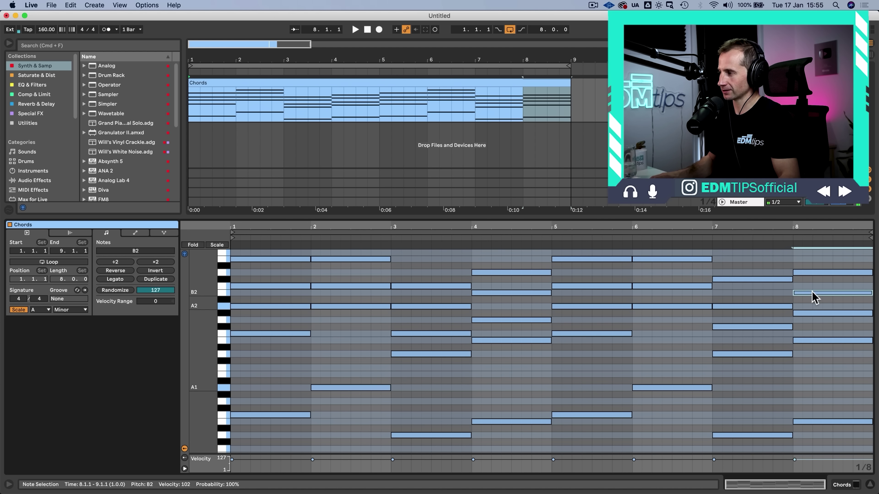
click(812, 272)
key(Up)
click(818, 341)
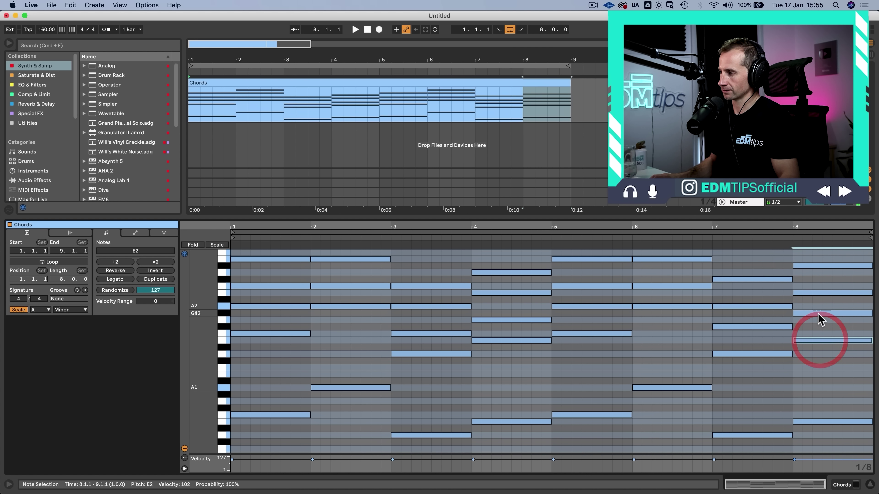
click(819, 293)
click(820, 265)
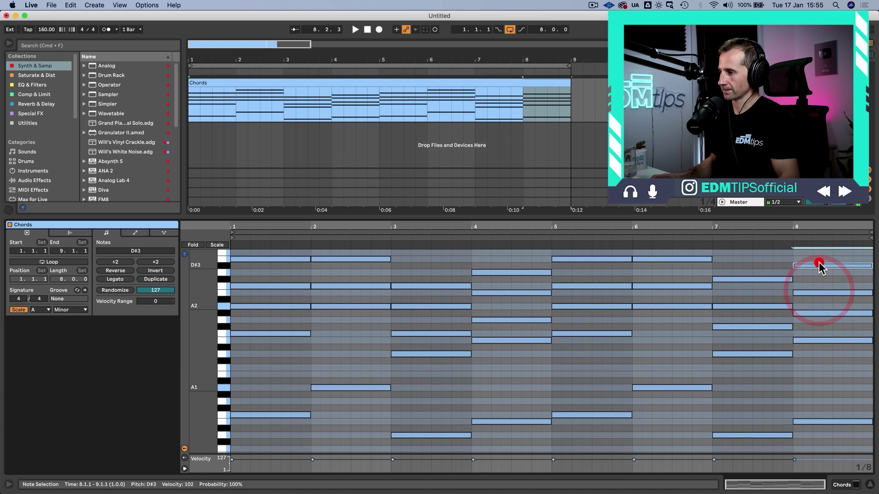
click(231, 357)
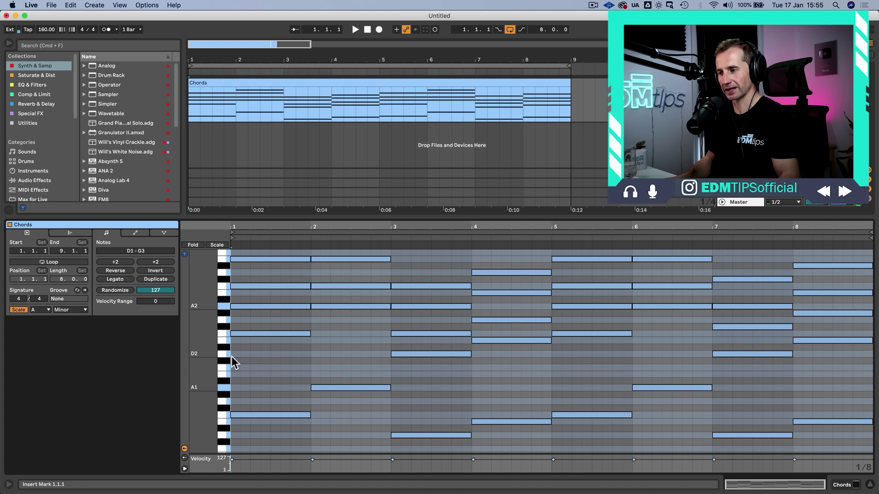
key(space)
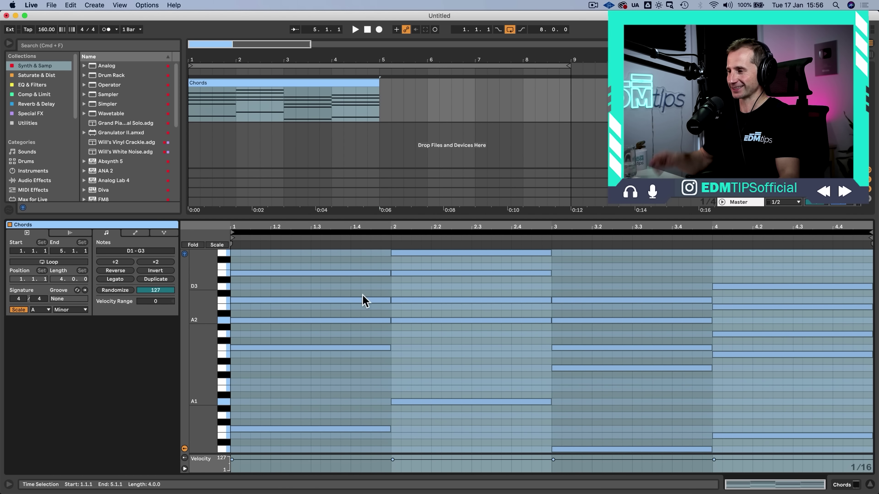
Step: Delete the seventh on top of each chord: E3 in bar 1, G3 in bar 2, C3 in bar 3 and D3 in bar 4
scroll(356, 292, up, 3)
click(349, 299)
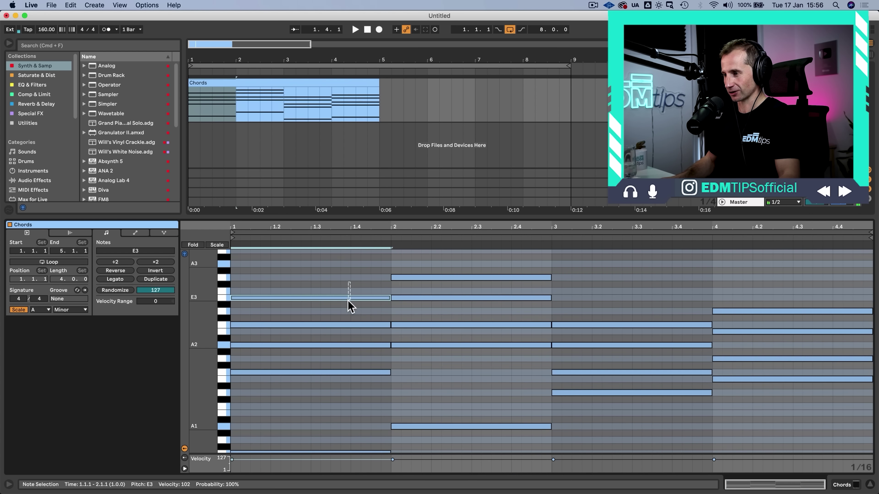
key(BackSpace)
click(409, 279)
key(BackSpace)
click(581, 326)
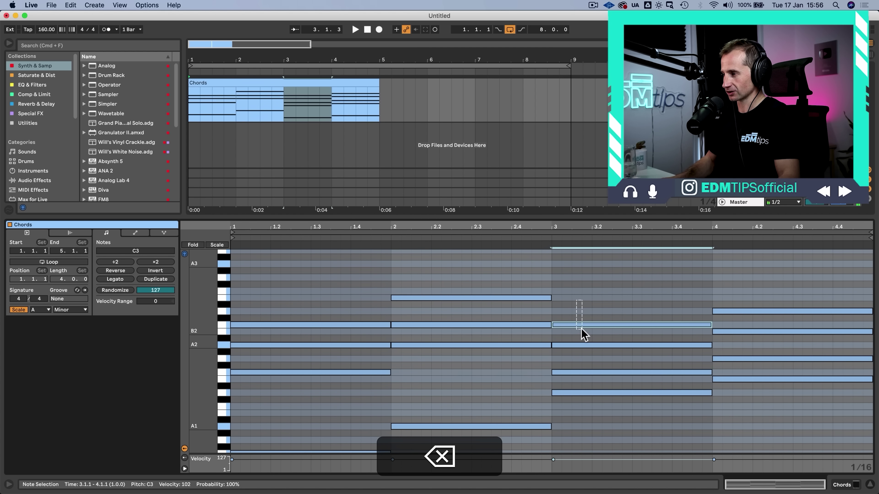
key(BackSpace)
click(758, 311)
key(BackSpace)
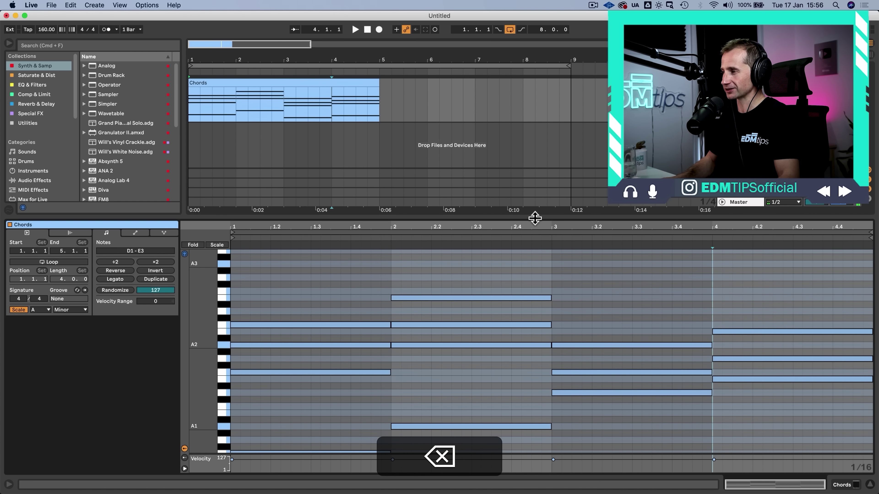
Step: Enlarge the note editor and audition F2, A2 and C3 of the bar 1 triad one by one
drag(535, 217, 536, 148)
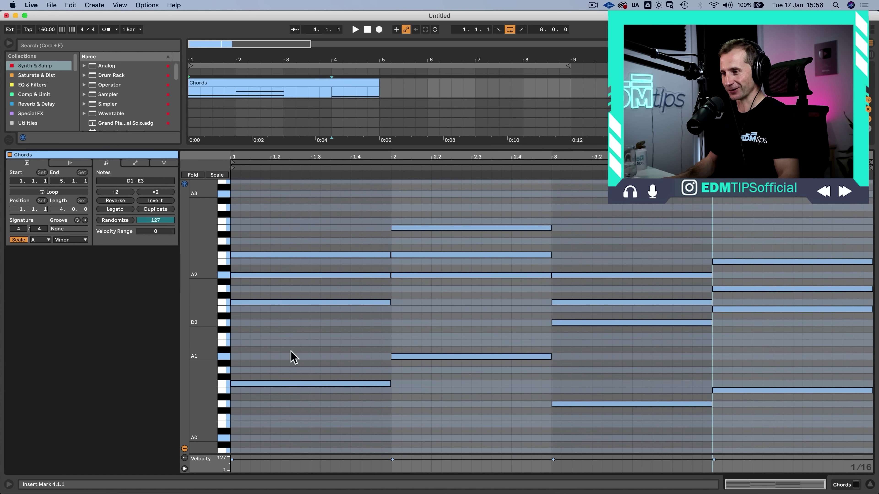
click(258, 372)
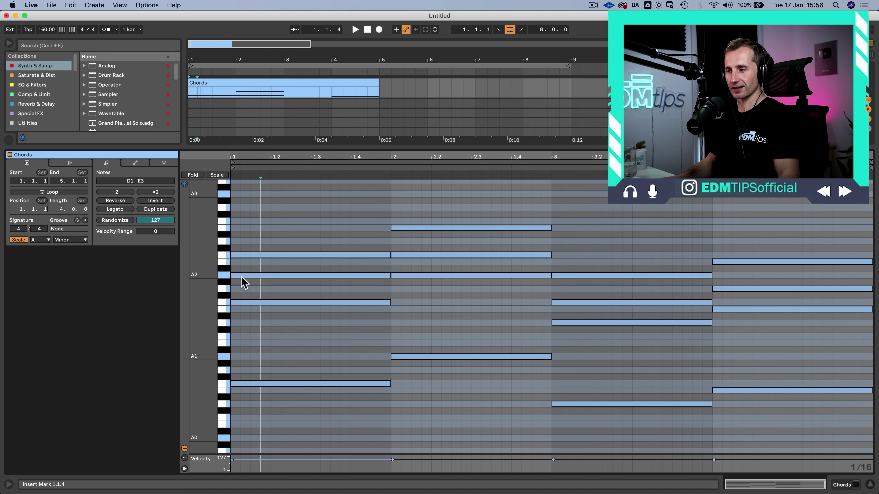
click(240, 302)
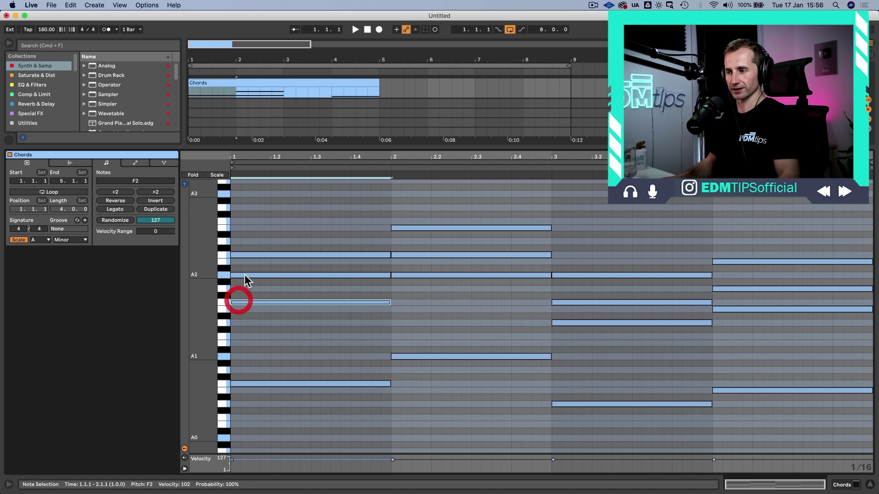
click(245, 276)
click(253, 255)
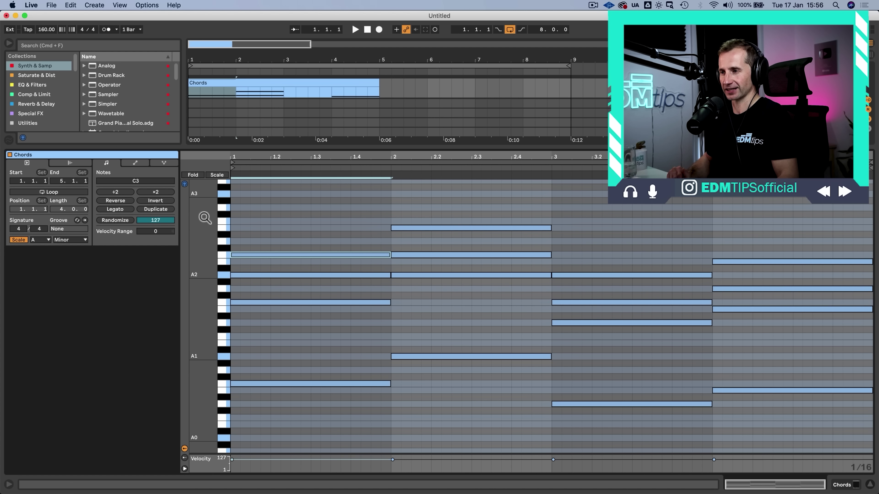
Step: Show only the scale's notes in the note editor and turn off note preview
click(220, 175)
click(279, 283)
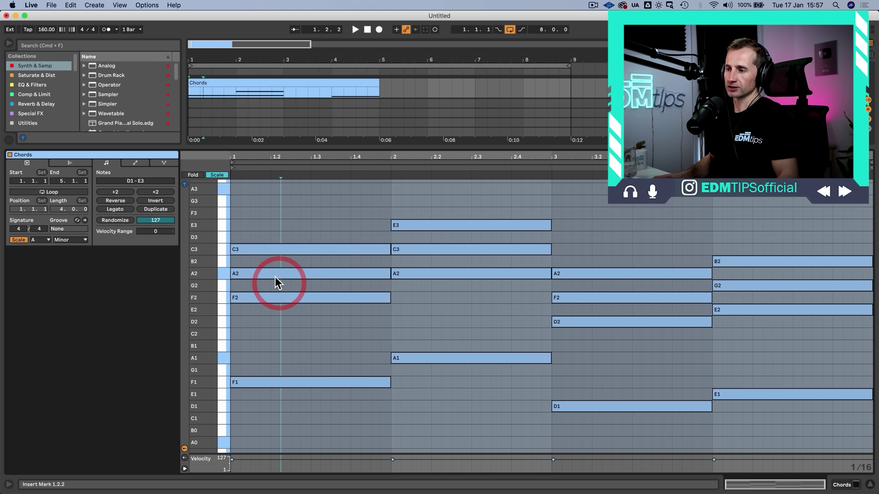
key(p)
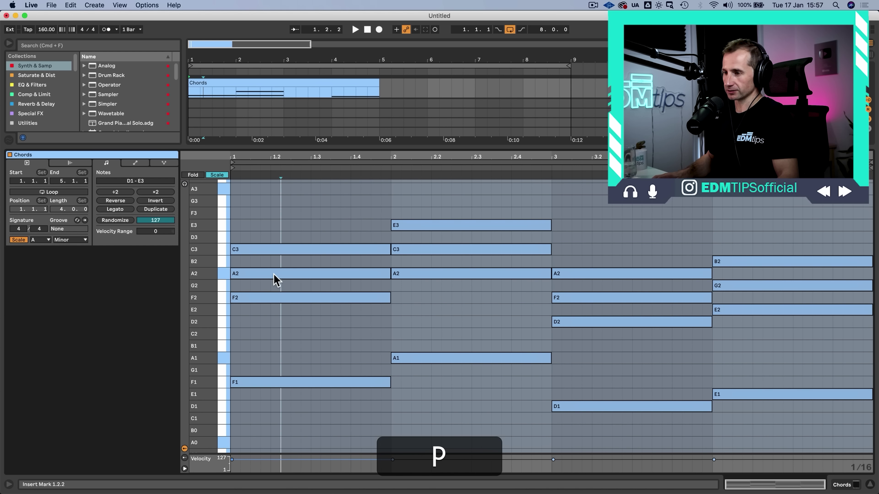
Step: Try B2 in place of A2 in the bar 1 triad, play it back, and compare it with A2
click(274, 274)
key(Up)
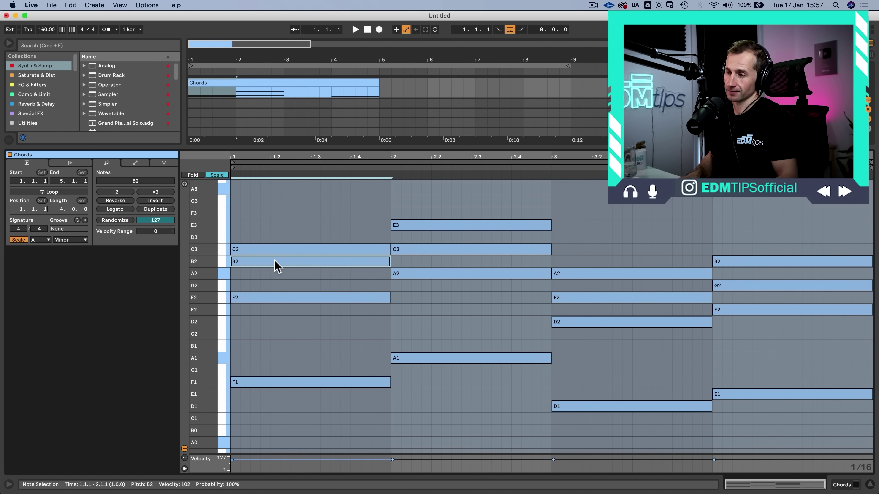
key(space)
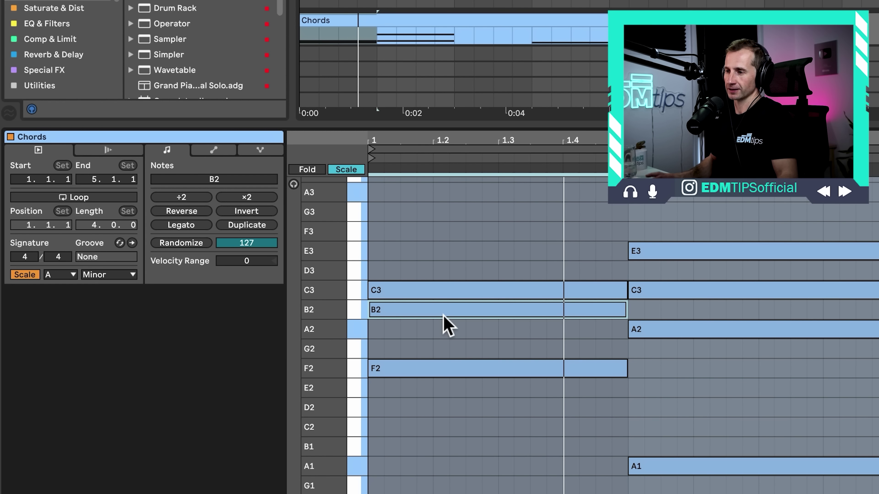
key(Down)
key(Up)
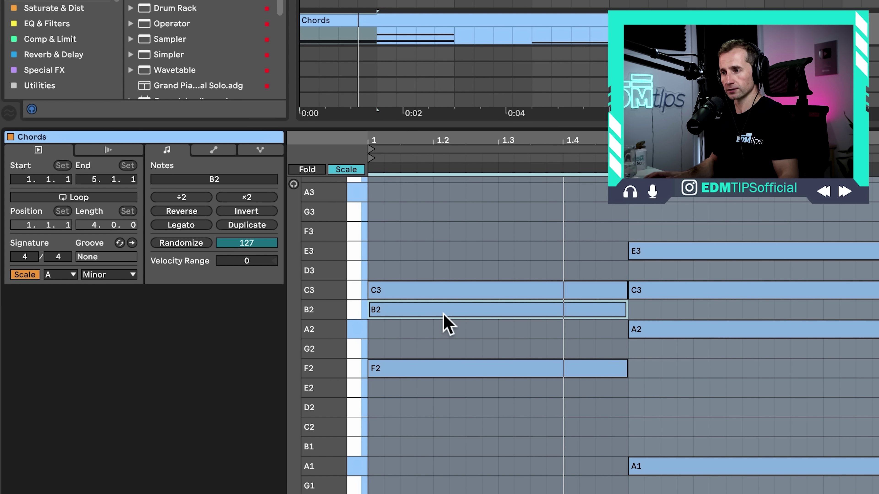
key(Down)
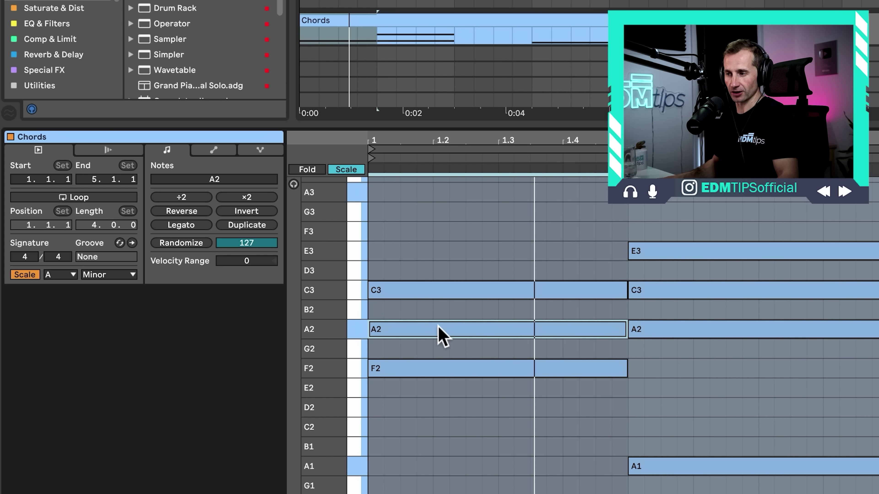
Step: Try G2 as the middle note of the bar 1 chord, and replace it with B2
key(Down)
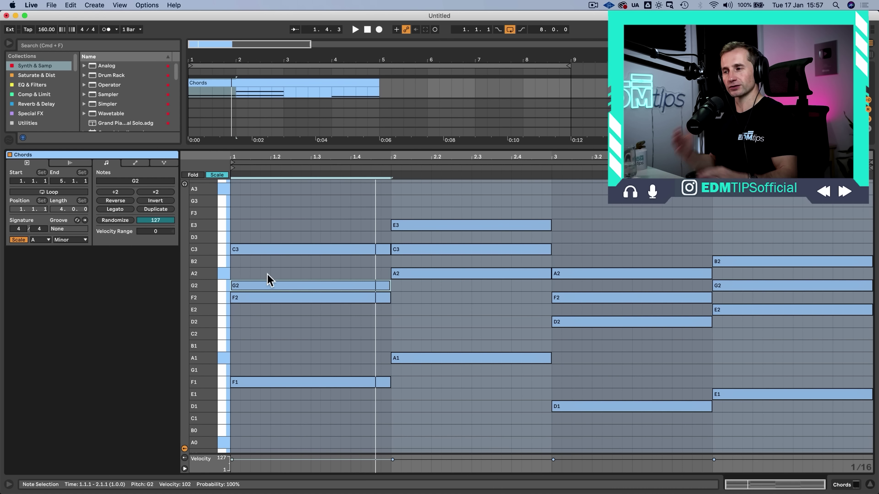
key(Up)
key(Up)
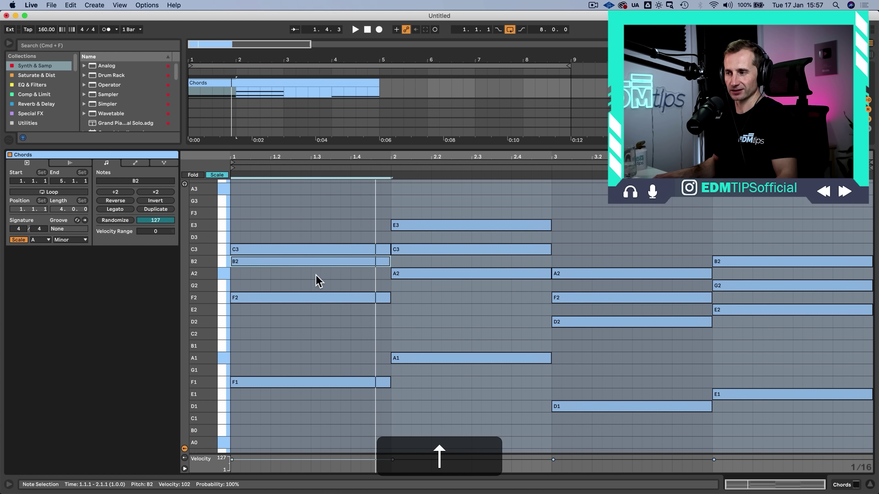
Step: Shorten B2 in bar 1 to the first half of the bar, add A2 in the second half, and play it back
drag(388, 262, 312, 264)
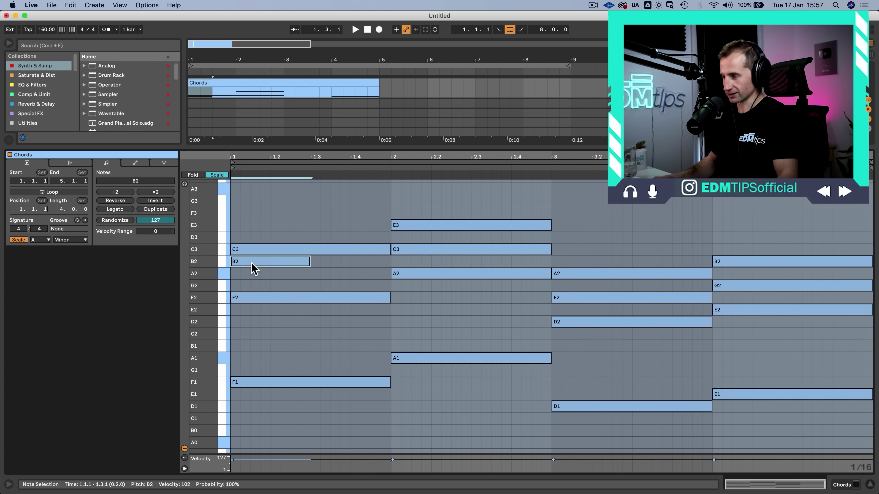
key(p)
click(315, 273)
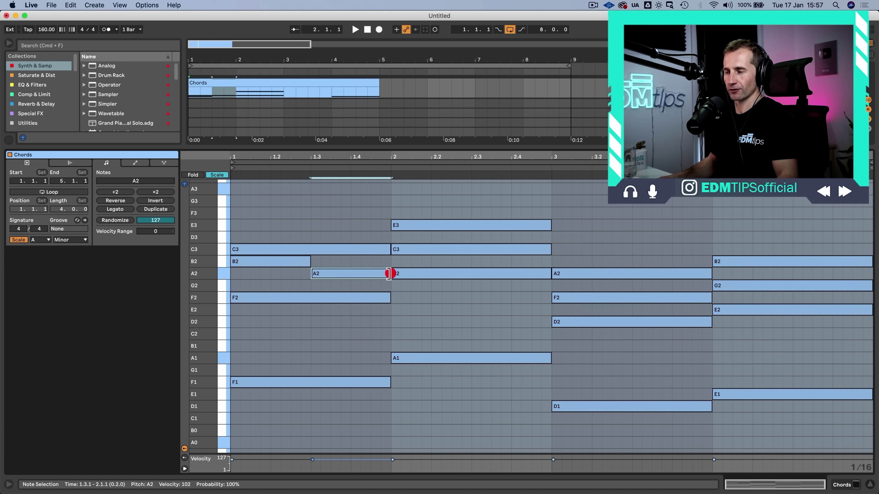
key(space)
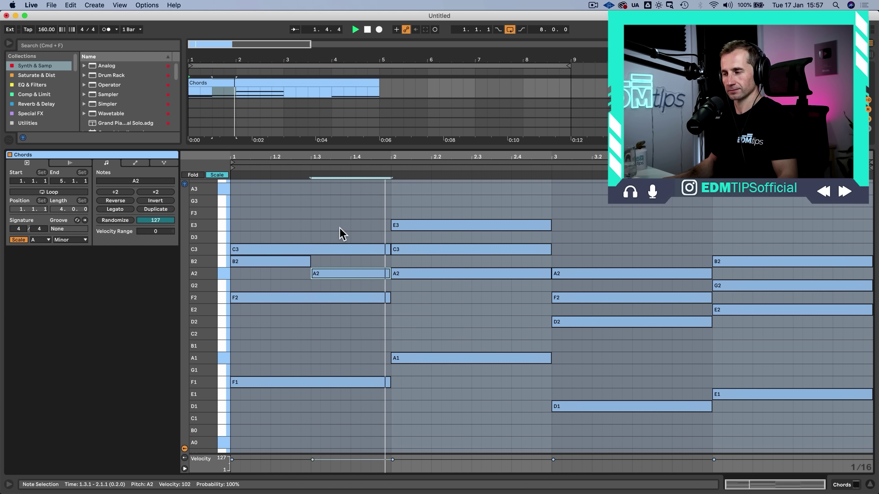
key(space)
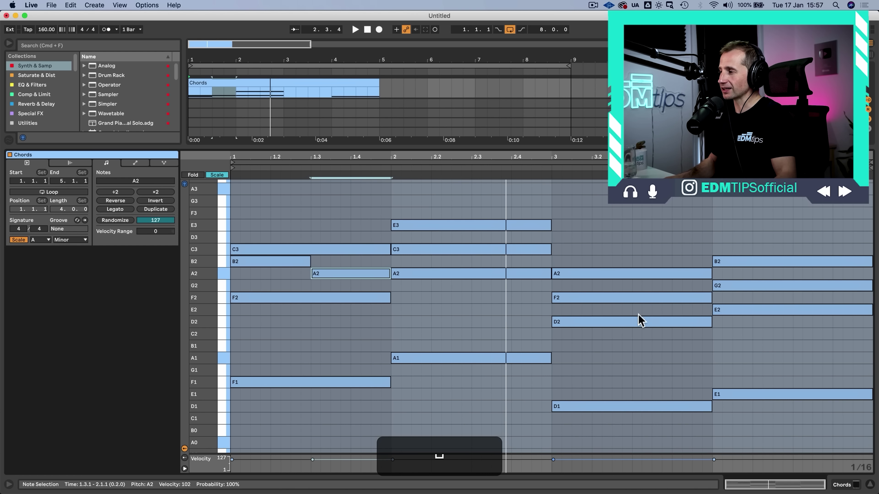
Step: Raise G2 in the bar 4 chord to A2, shorten it to half a bar, and add G2 in the second half
click(724, 289)
key(Up)
drag(870, 276, 811, 275)
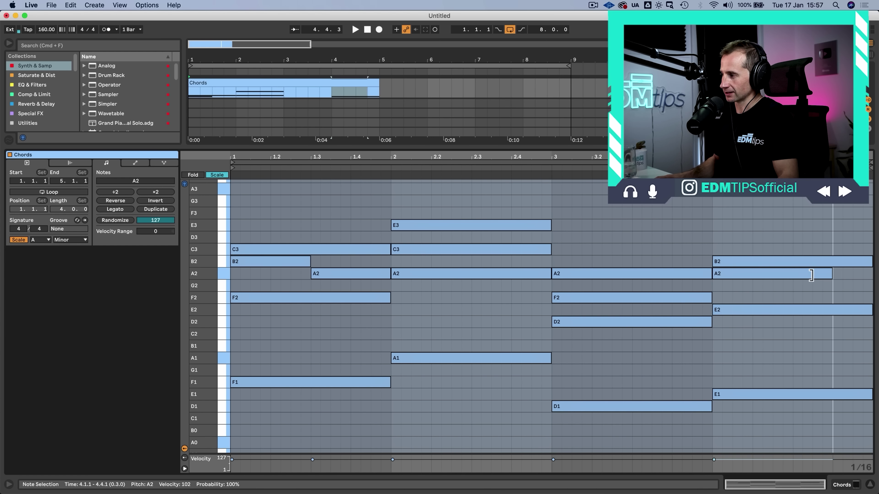
double_click(798, 286)
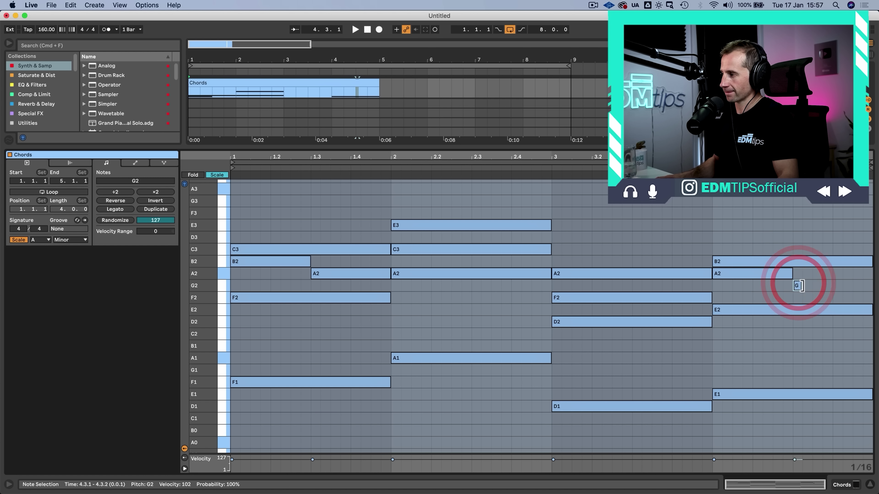
Step: Lower the half-bar B2 at the start of bar 1 to G2 and play the progression
click(290, 262)
key(Down)
key(Down)
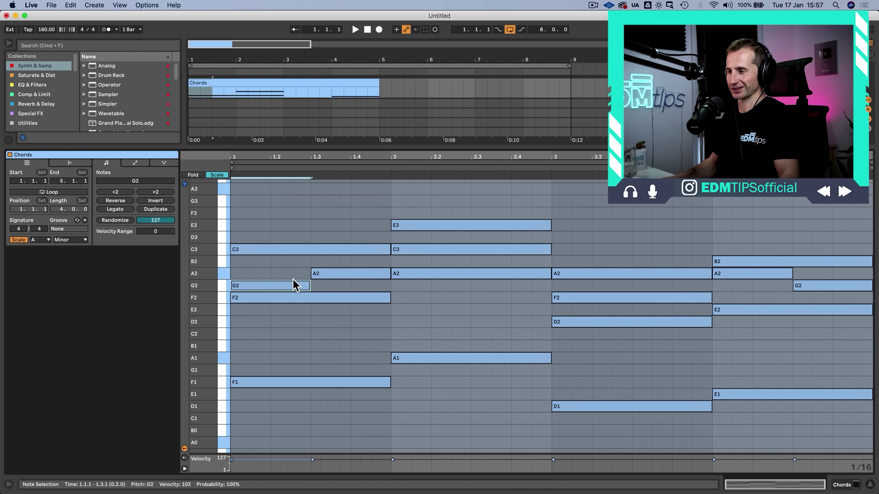
key(space)
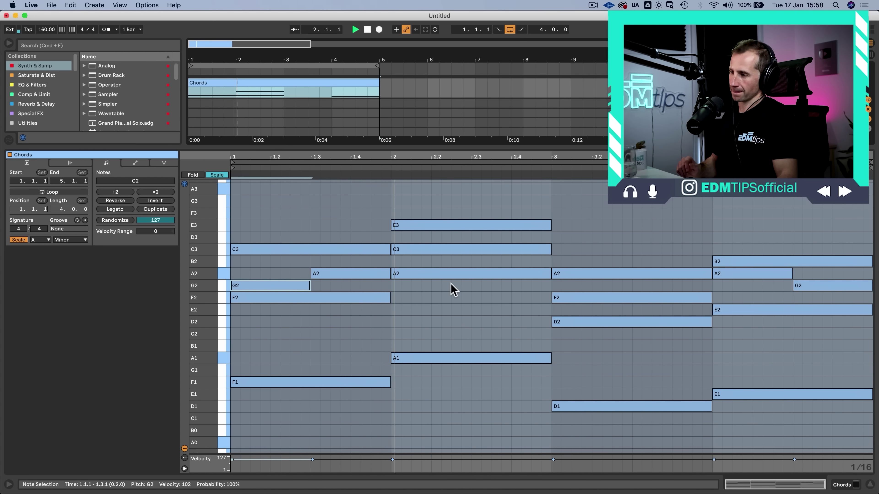
Step: Raise F2, the sixth note of the A minor scale run, by a semitone
click(480, 330)
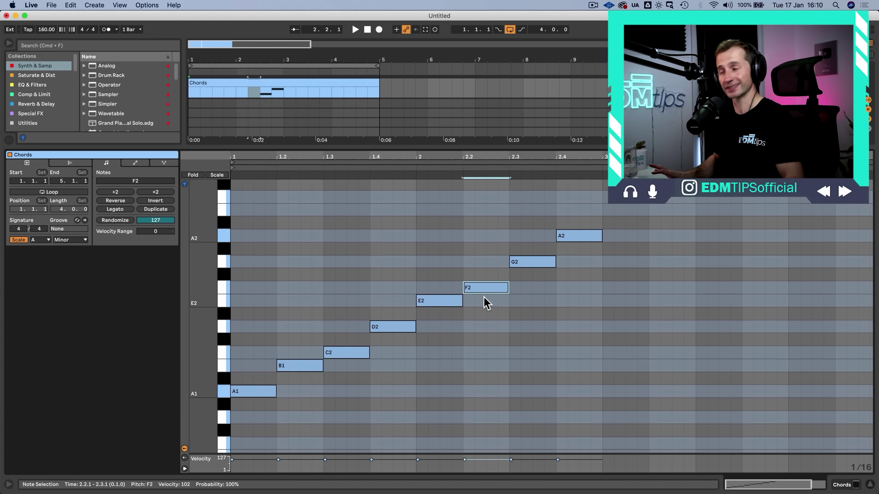
key(Up)
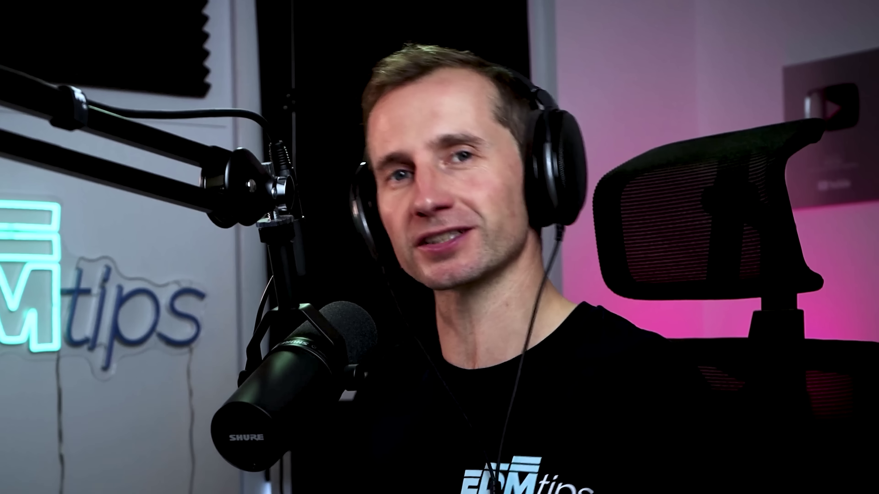